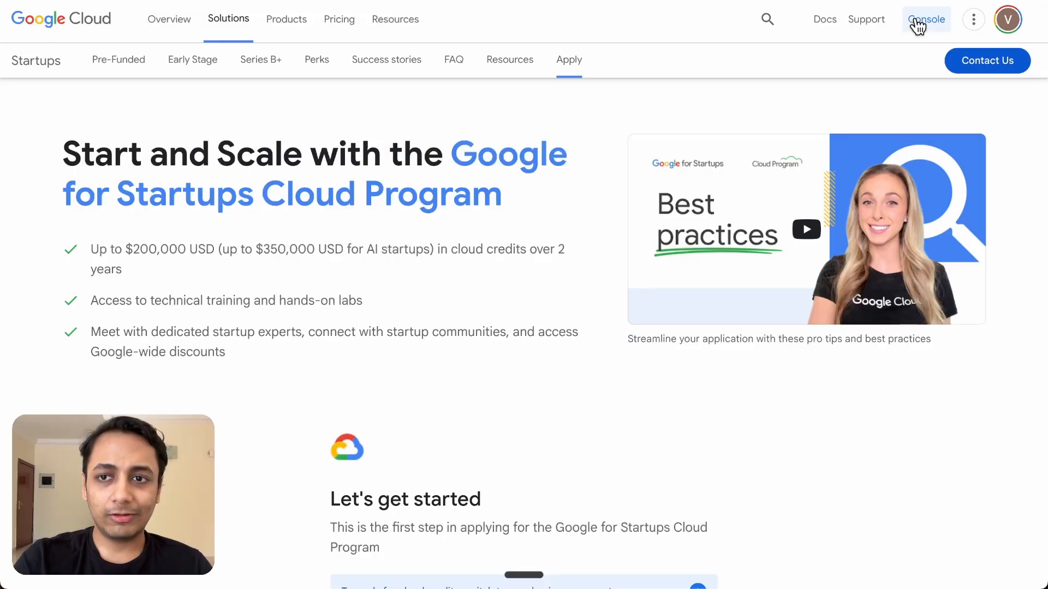
Create a new Cloud Console project called Demo and select it as the working project
{"action": "left_click", "coordinate": [917, 24]}
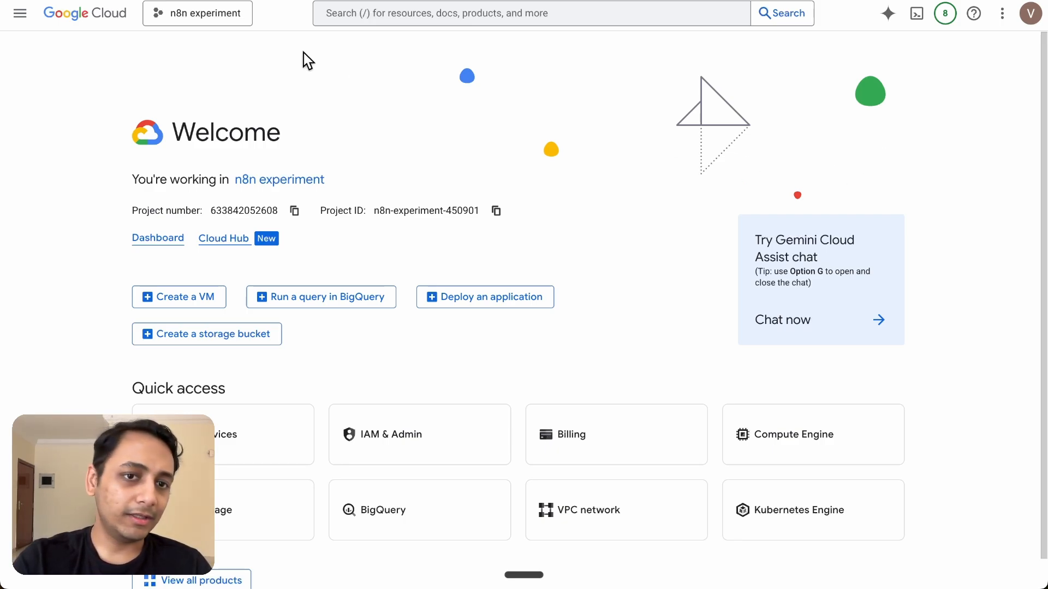
{"action": "left_click", "coordinate": [196, 14]}
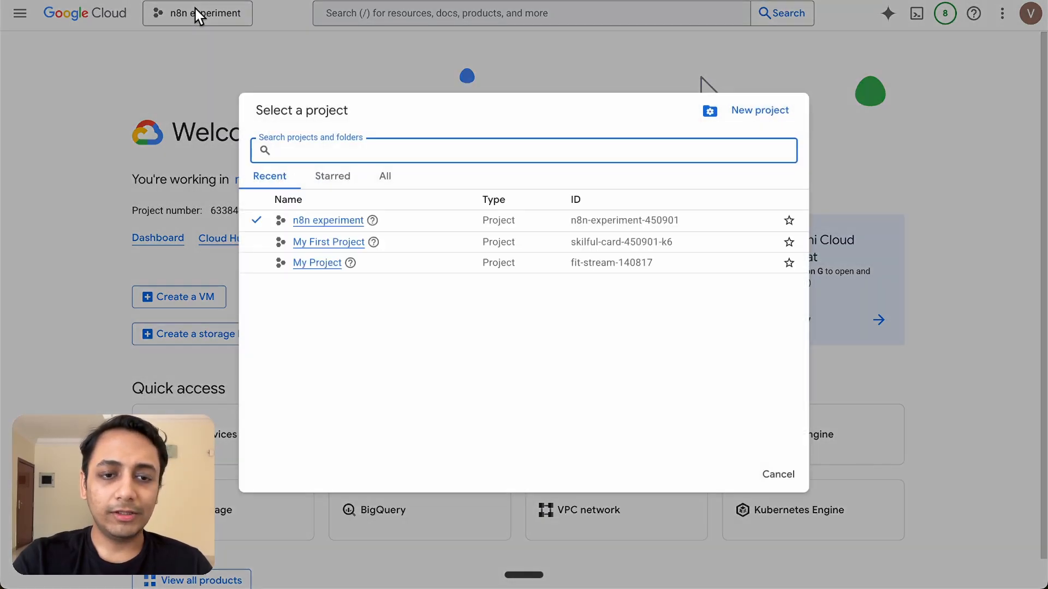
{"action": "left_click", "coordinate": [758, 111]}
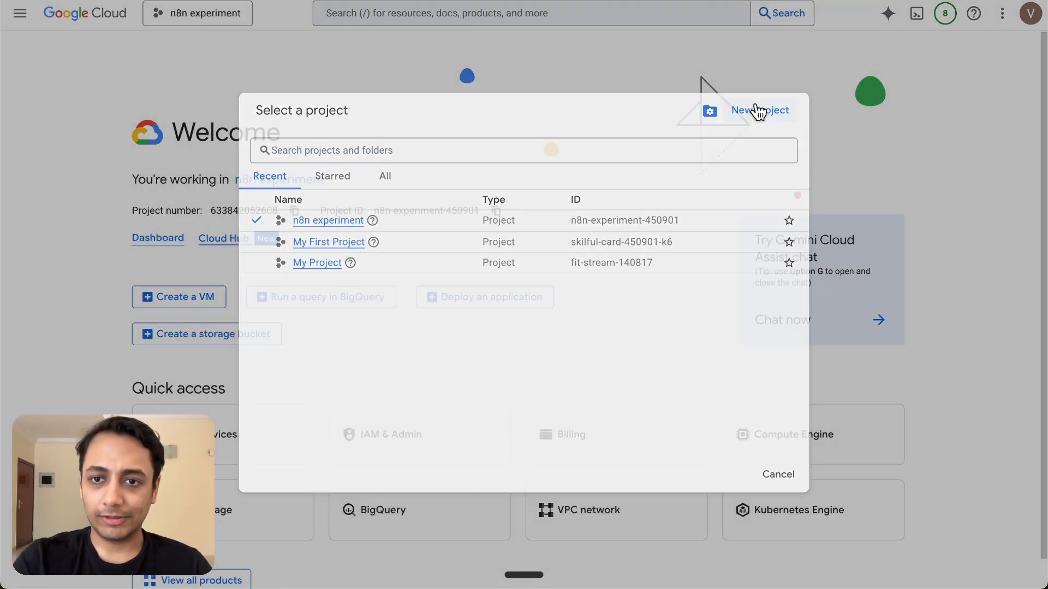
{"action": "type", "text": "Demo"}
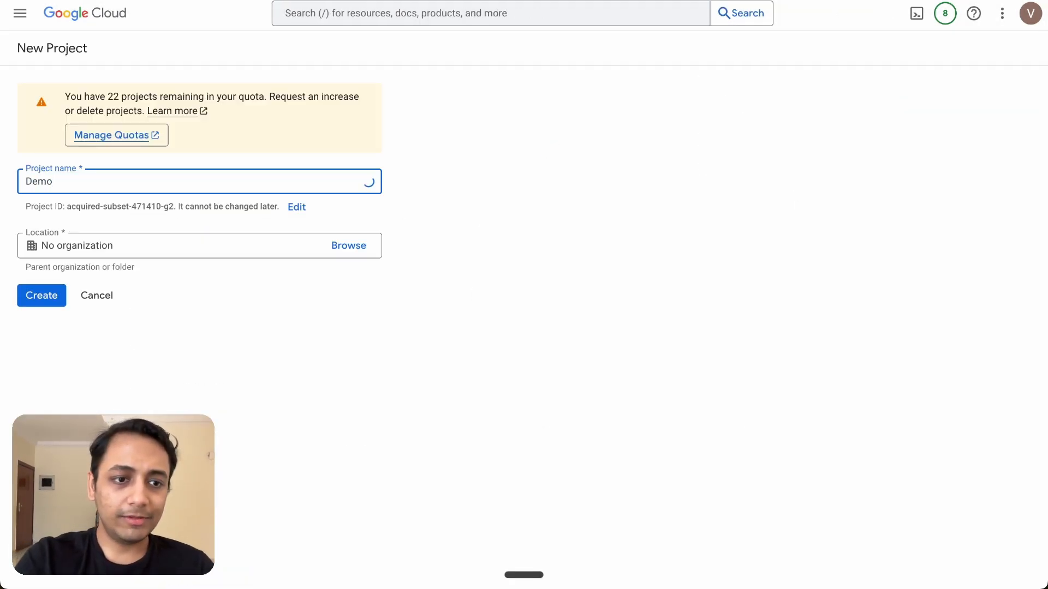
{"action": "left_click", "coordinate": [48, 301]}
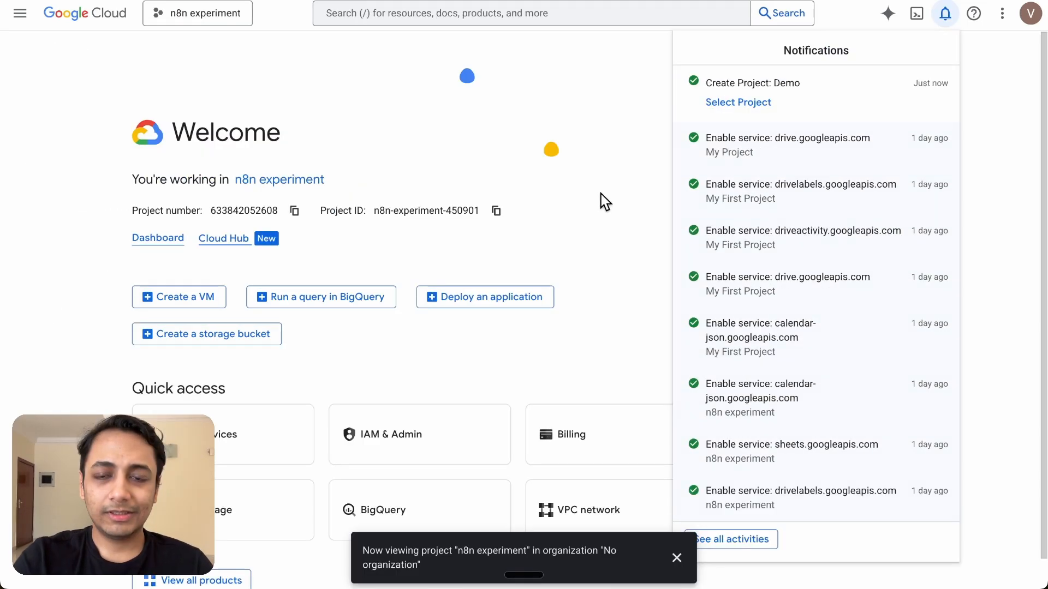
{"action": "left_click", "coordinate": [725, 105]}
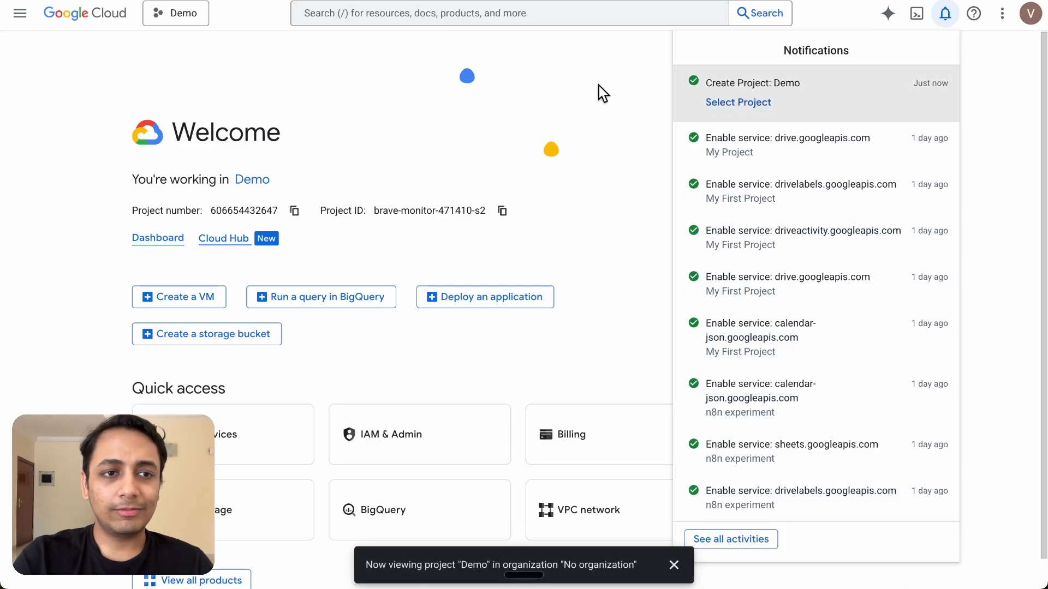
Begin the OAuth consent setup with app name 'n8n demo' and the account's support e-mail
{"action": "left_click", "coordinate": [24, 14]}
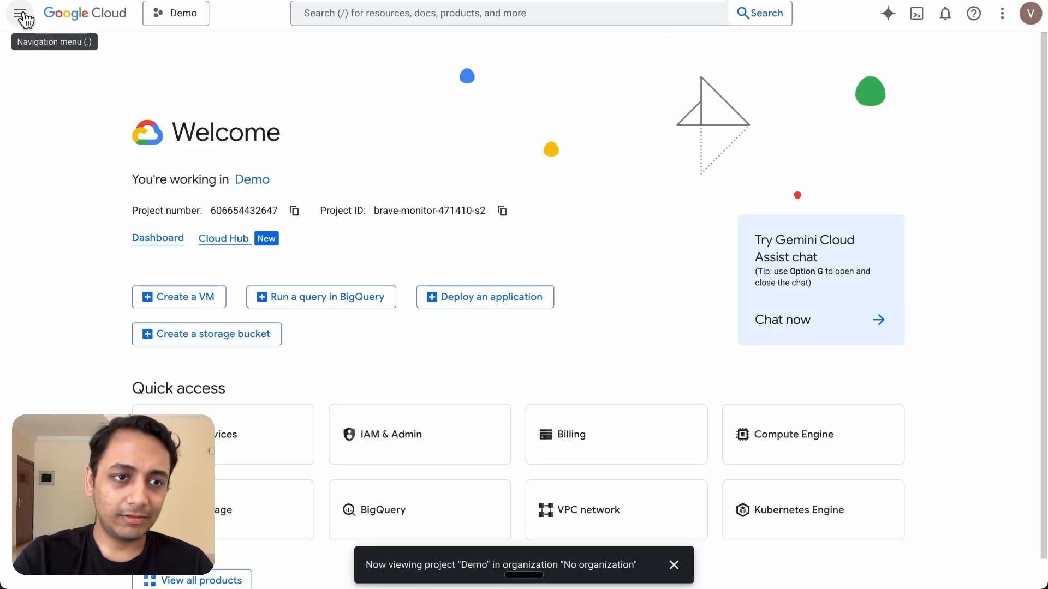
{"action": "left_click", "coordinate": [24, 17]}
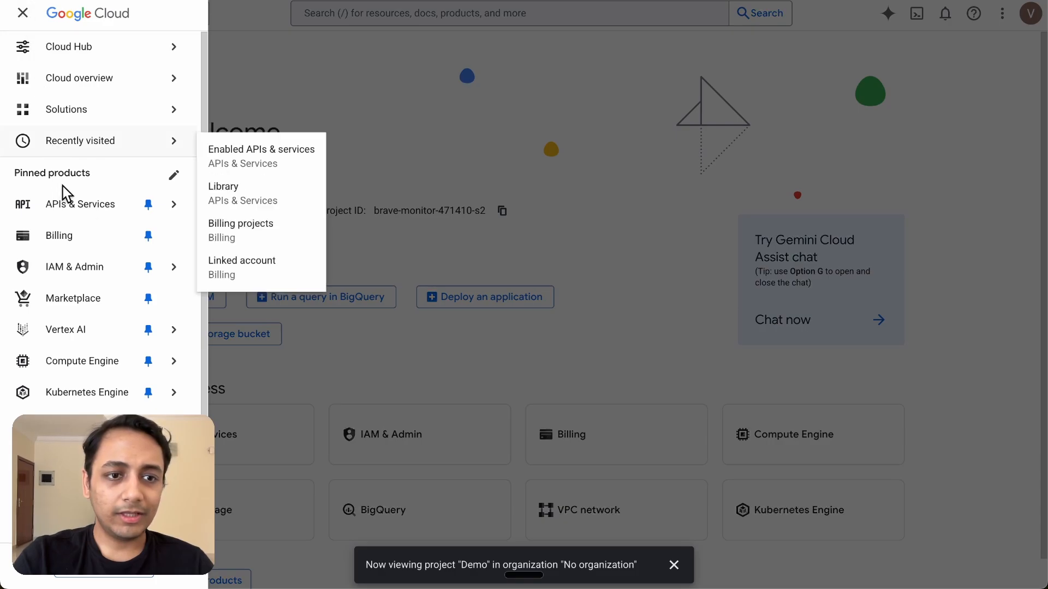
{"action": "left_click", "coordinate": [83, 212]}
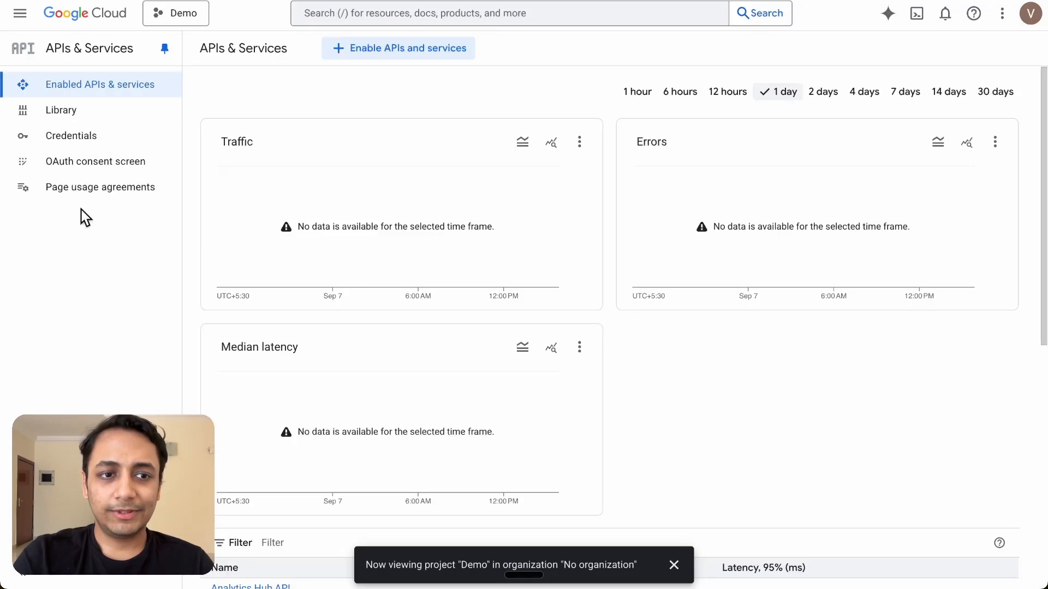
{"action": "left_click", "coordinate": [99, 163]}
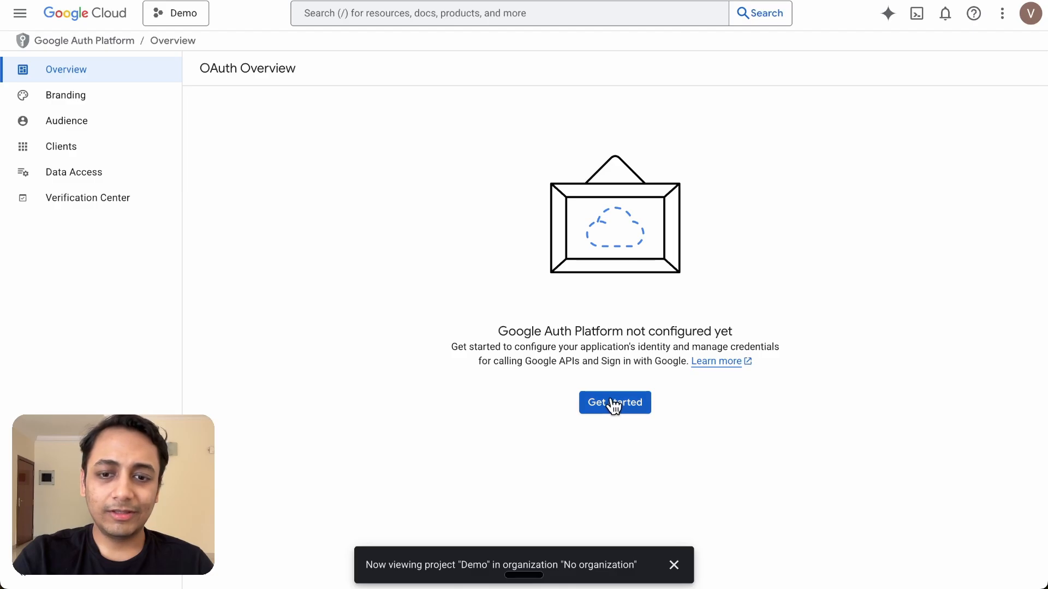
{"action": "left_click", "coordinate": [614, 405]}
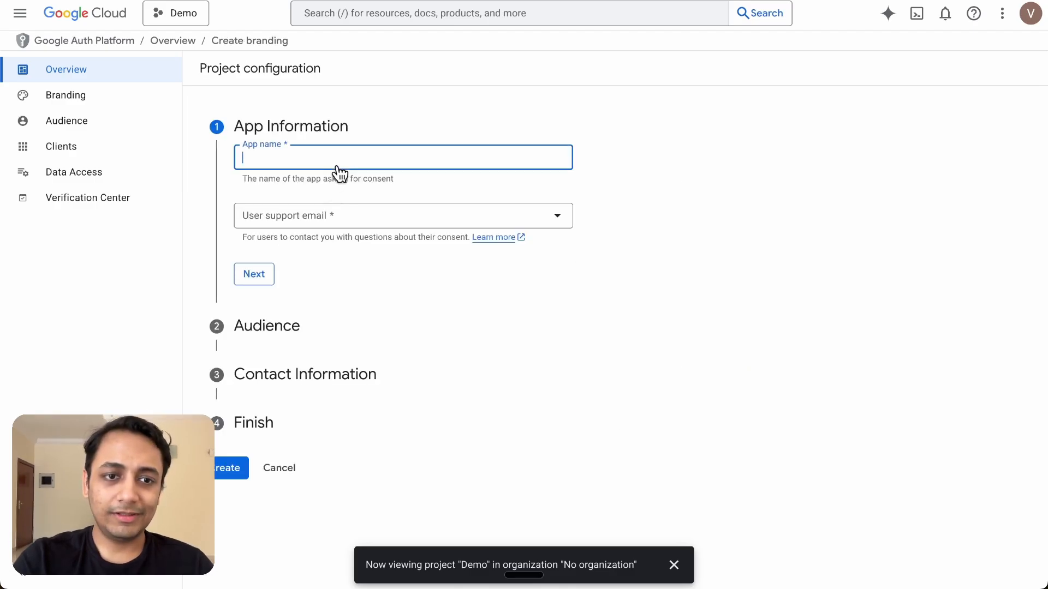
{"action": "type", "text": "n8n demo"}
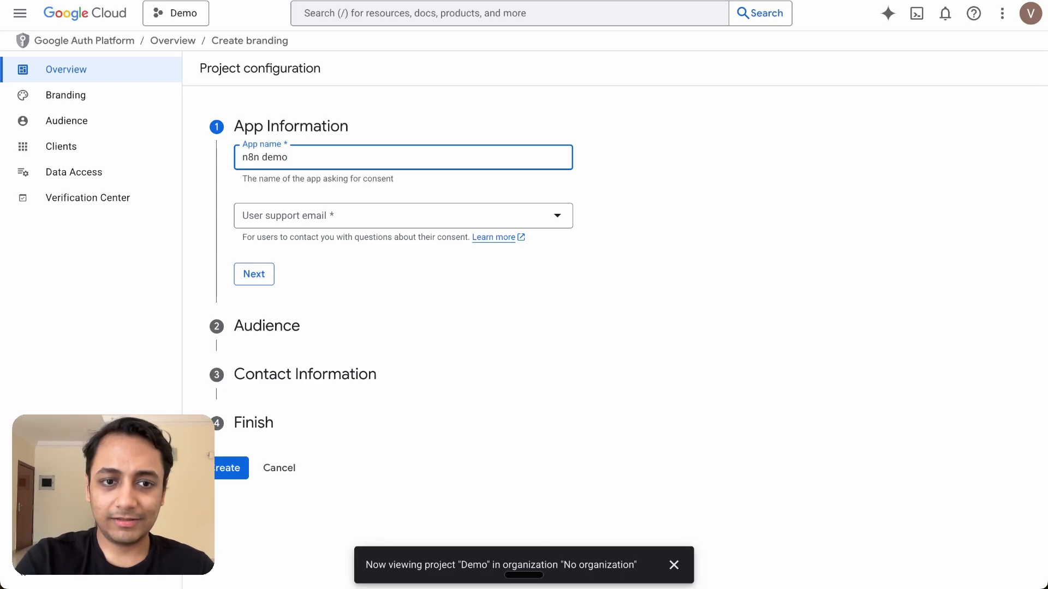
{"action": "left_click", "coordinate": [307, 219]}
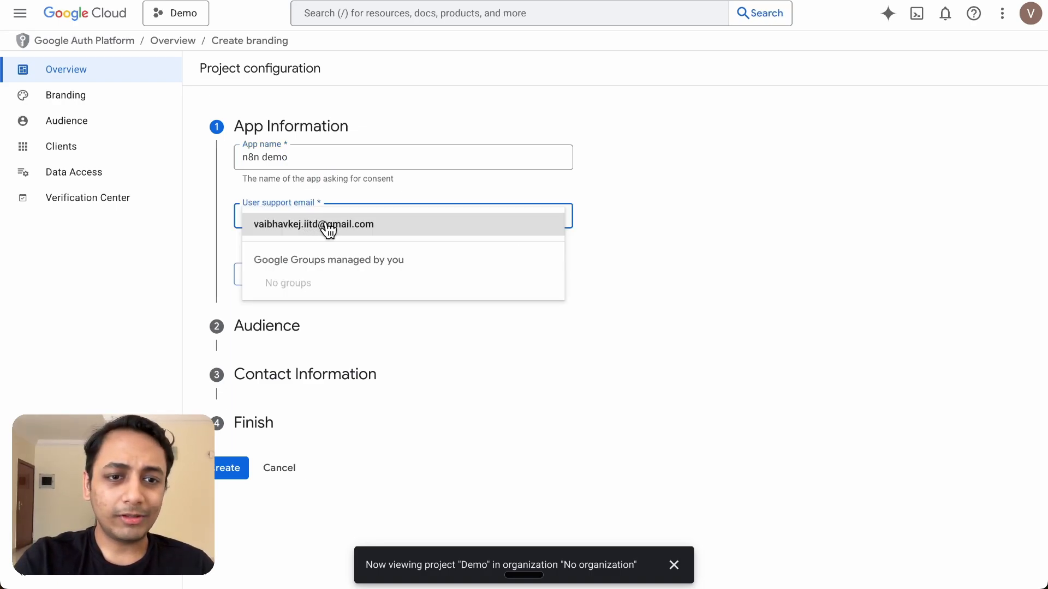
{"action": "left_click", "coordinate": [328, 229]}
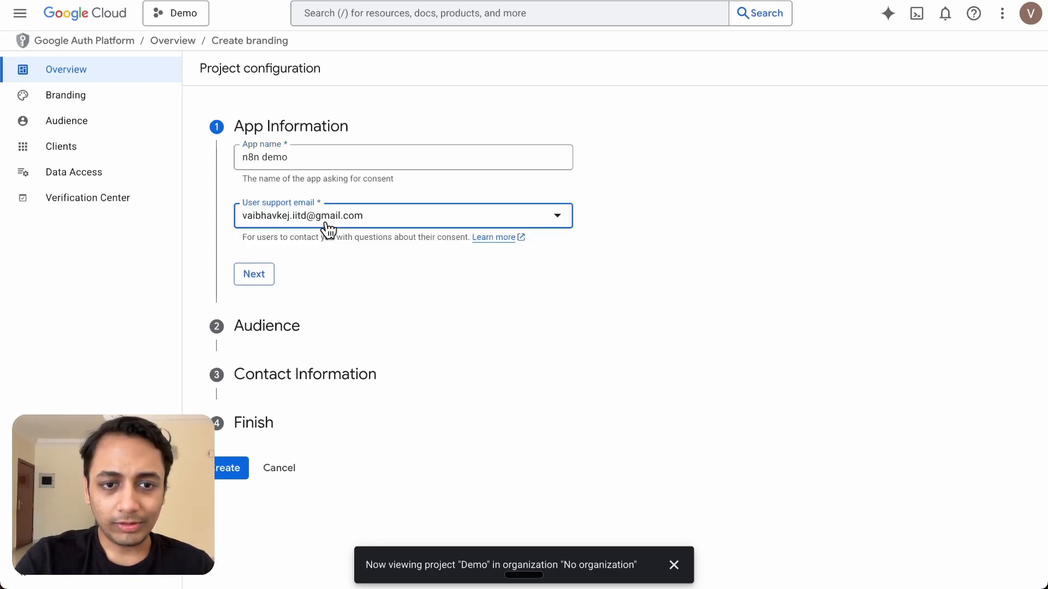
Choose External as the OAuth app's audience
{"action": "left_click", "coordinate": [263, 273]}
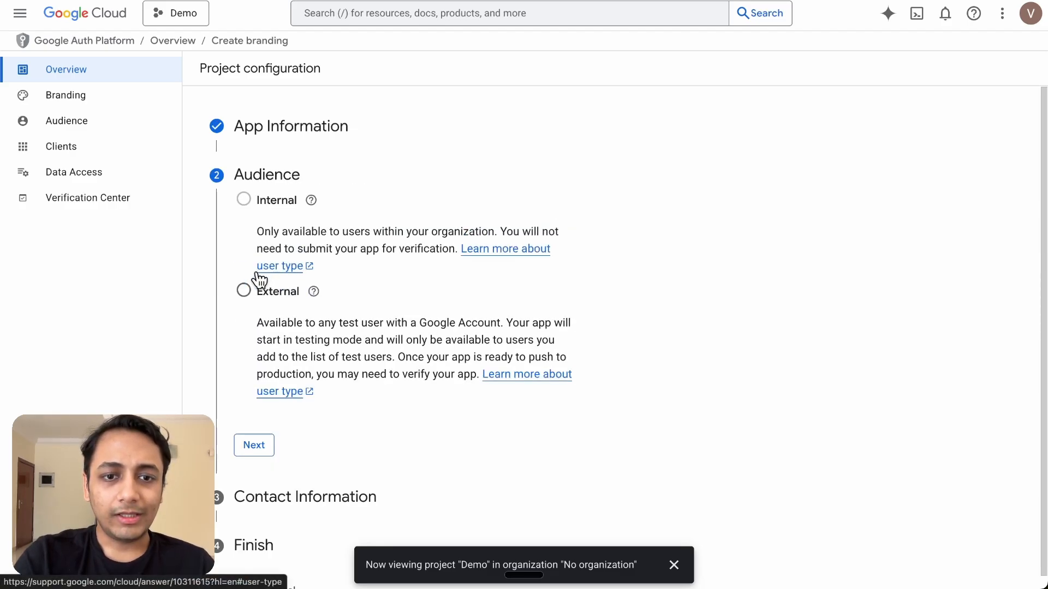
{"action": "left_click", "coordinate": [244, 291]}
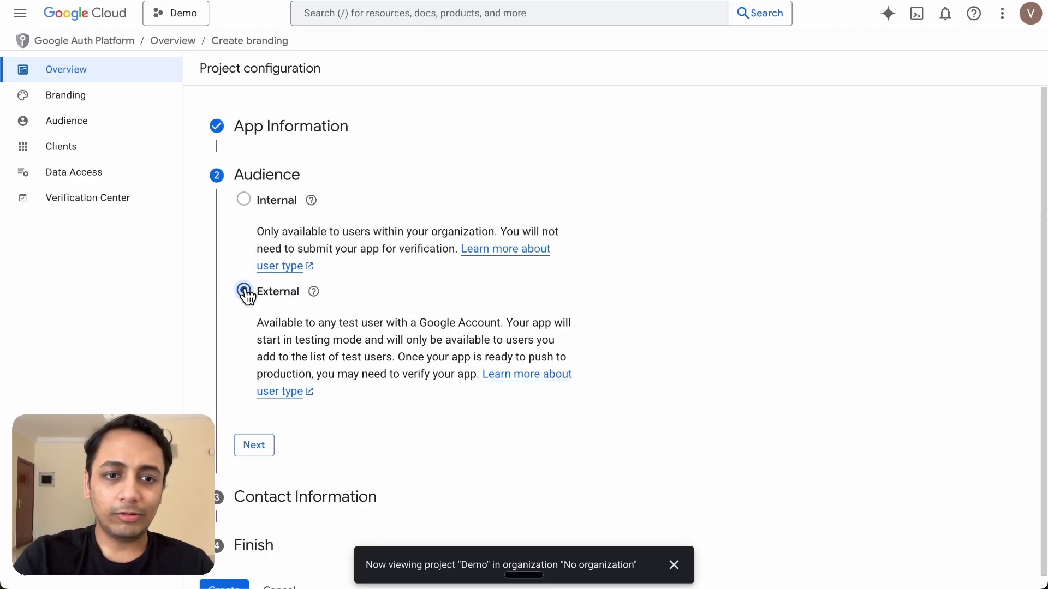
{"action": "scroll", "coordinate": [245, 399], "scroll_direction": "down", "scroll_amount": 1}
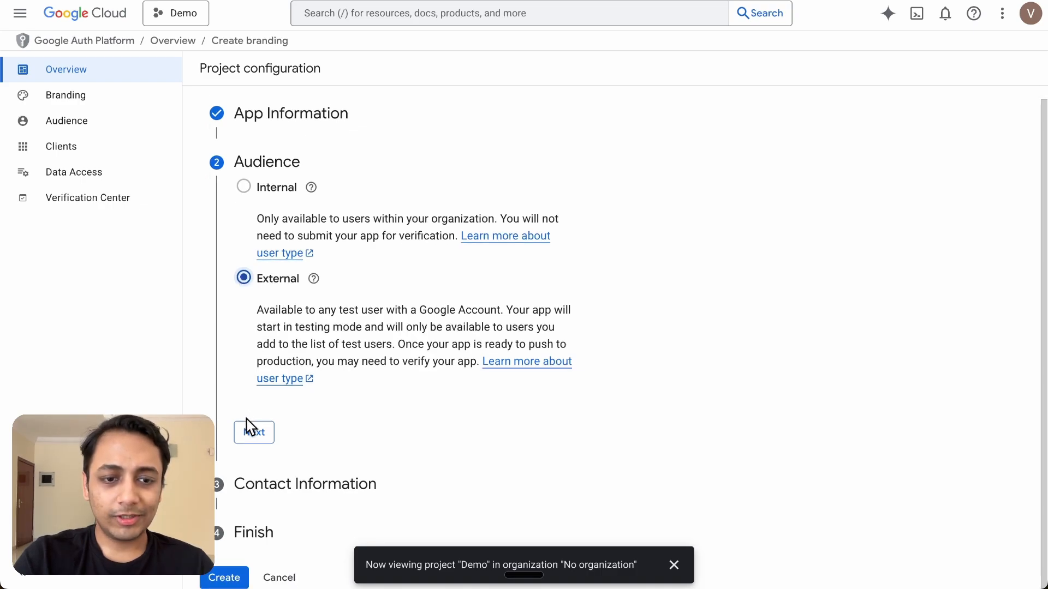
{"action": "left_click", "coordinate": [249, 434]}
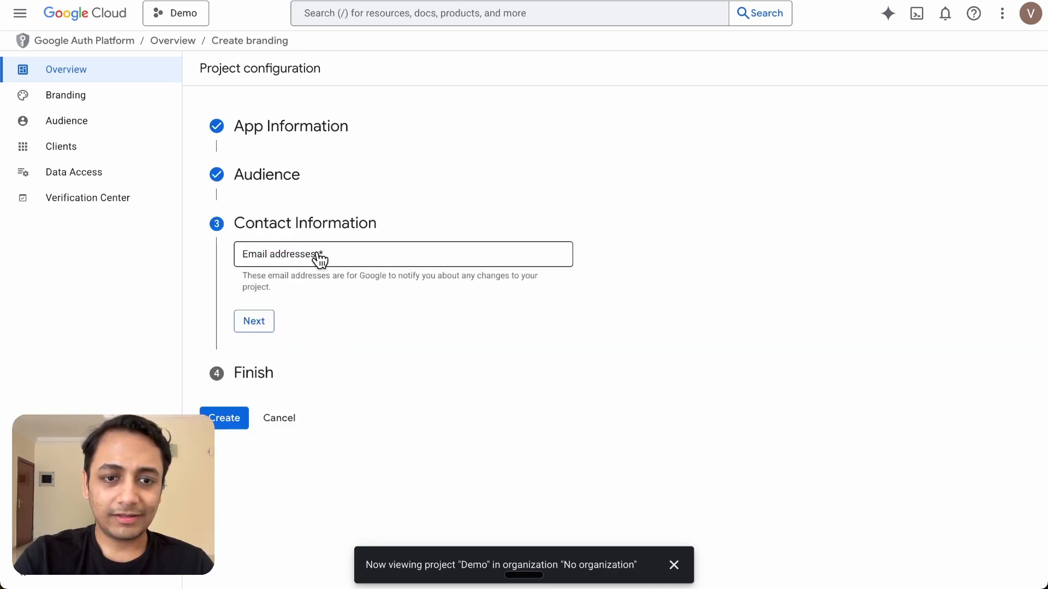
Enter the contact e-mail, accept the User Data Policy and create the OAuth configuration
{"action": "left_click", "coordinate": [320, 260]}
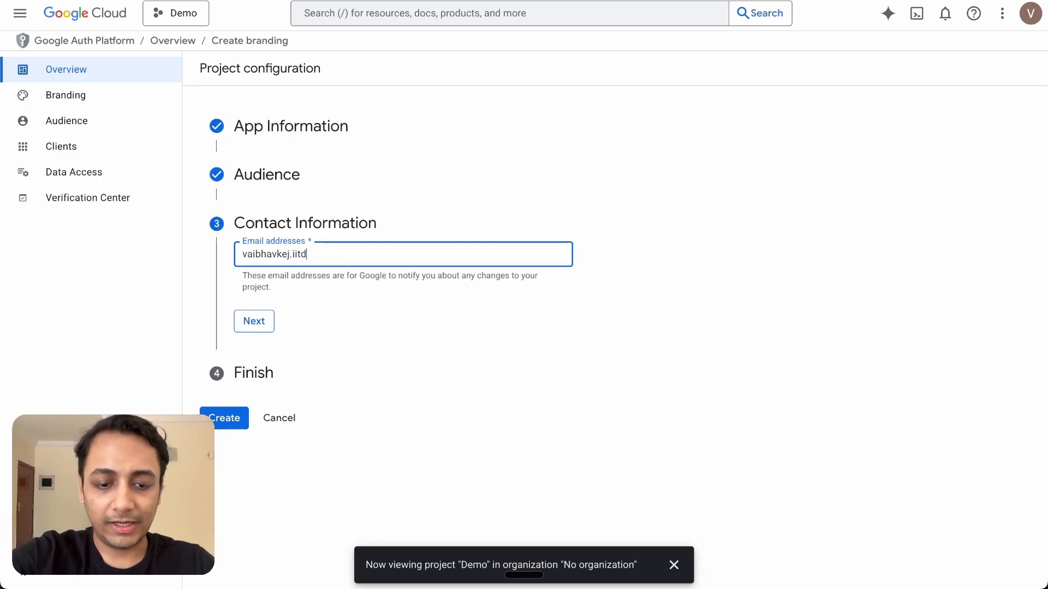
{"action": "left_click", "coordinate": [264, 322]}
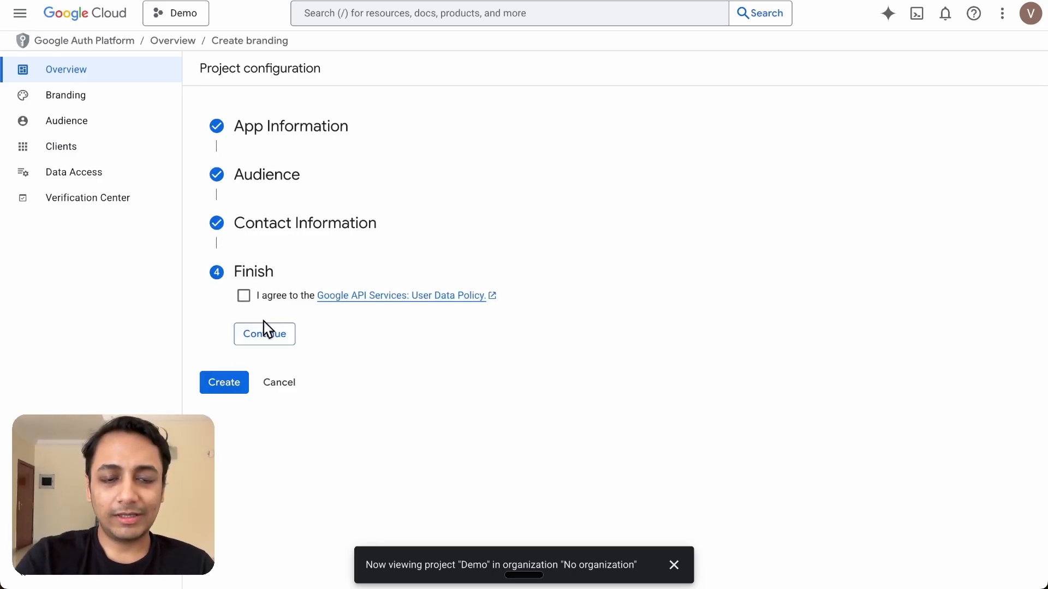
{"action": "left_click", "coordinate": [243, 296]}
{"action": "left_click", "coordinate": [256, 341]}
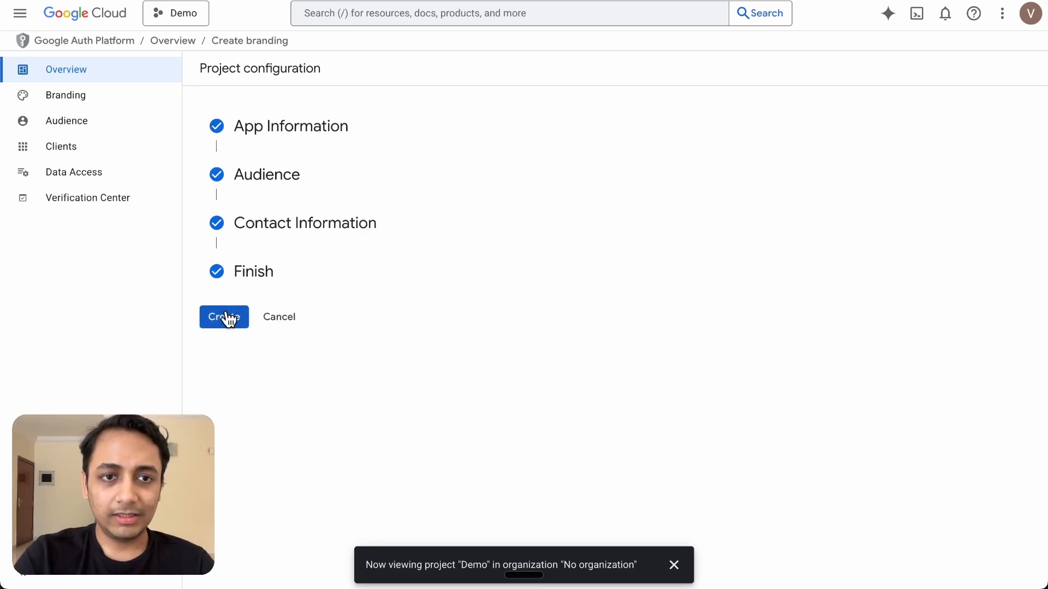
{"action": "left_click", "coordinate": [224, 317]}
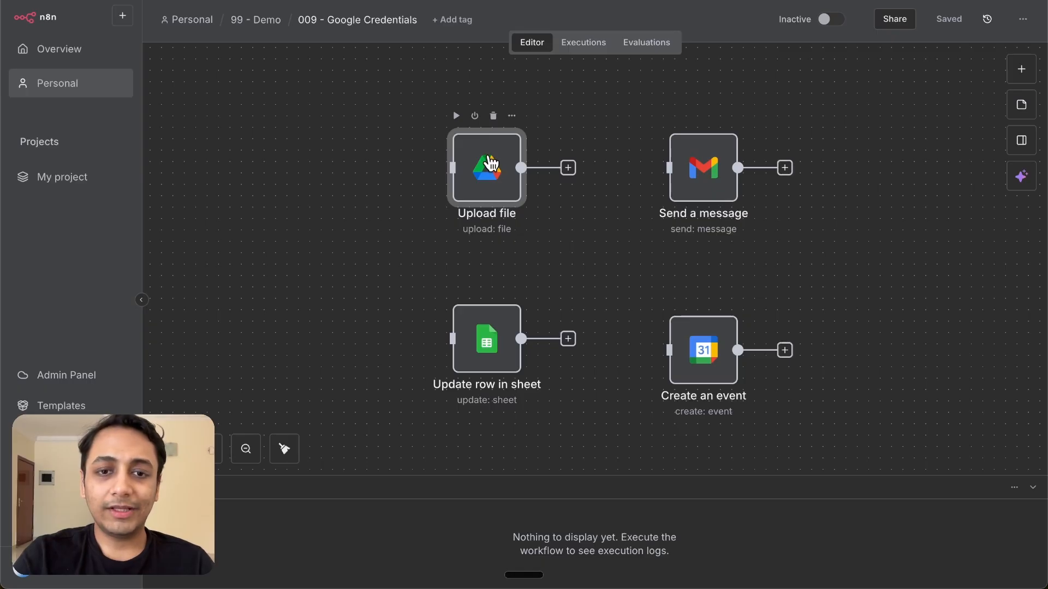
Open the Upload file node and start creating a new Google Drive credential
{"action": "double_click", "coordinate": [489, 163]}
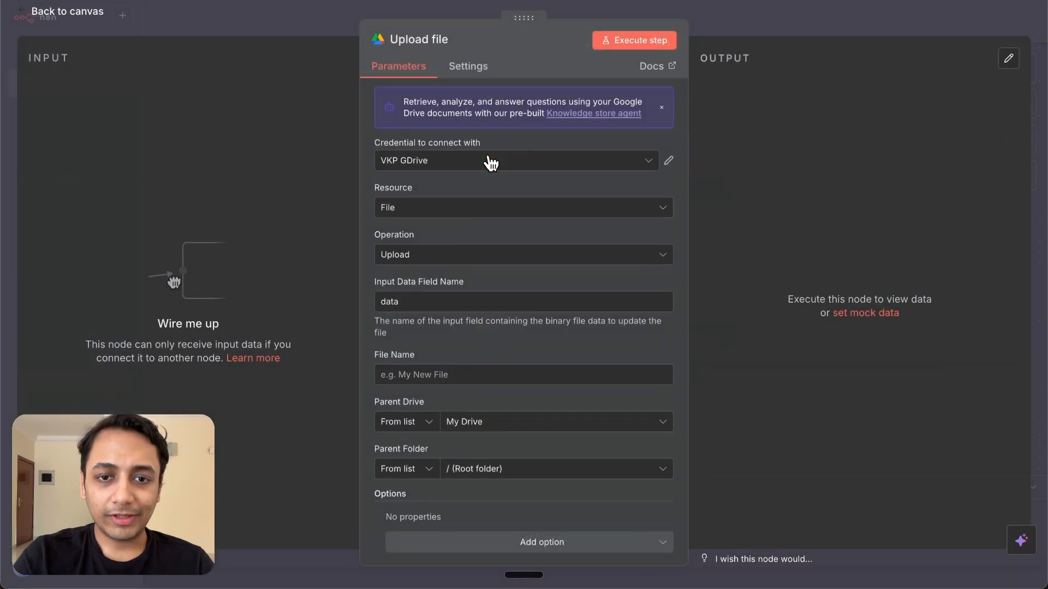
{"action": "left_click", "coordinate": [524, 165]}
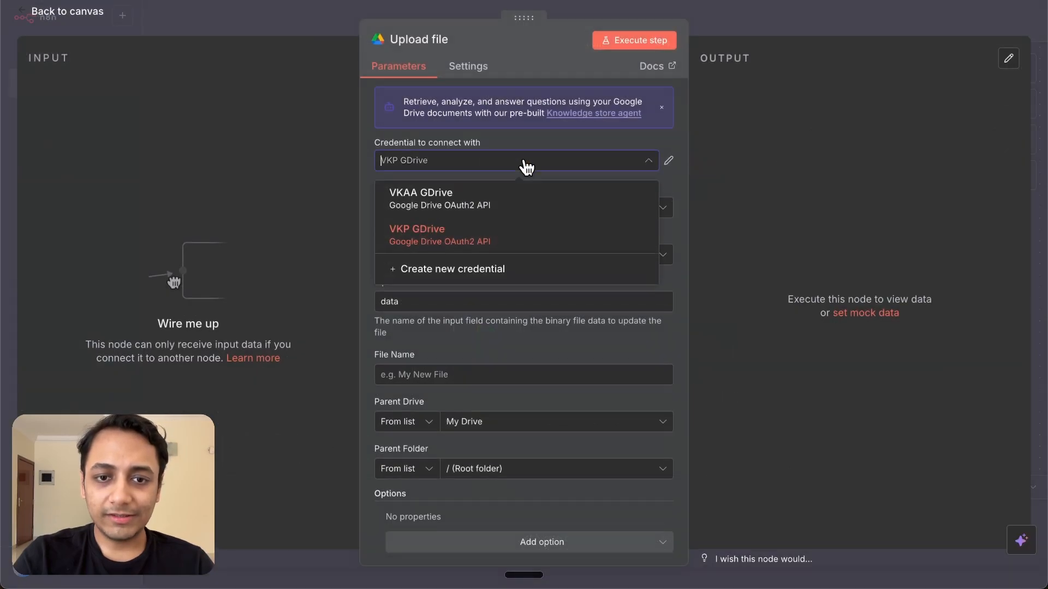
{"action": "left_click", "coordinate": [495, 269]}
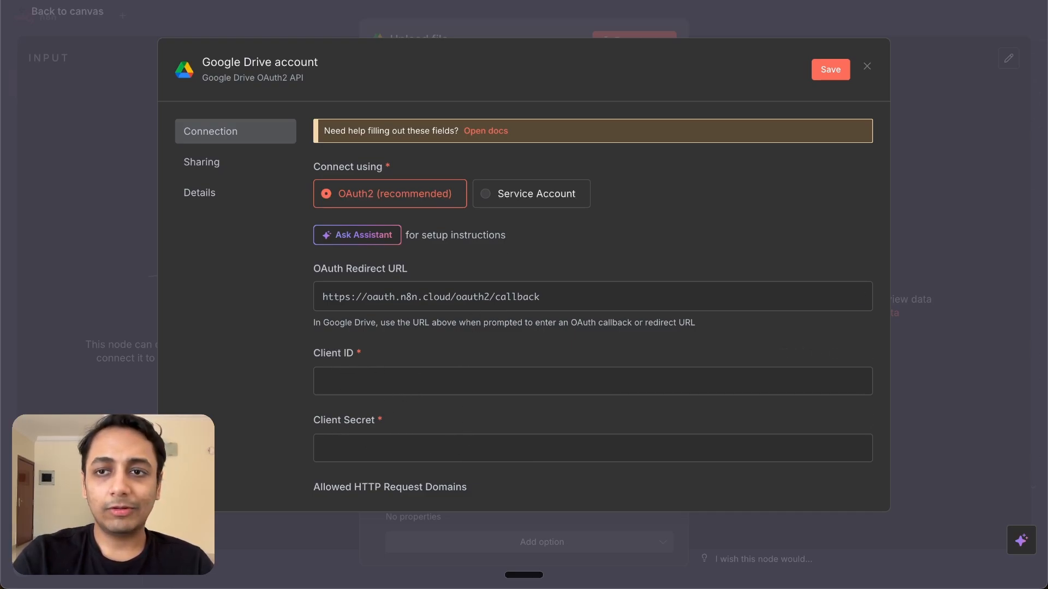
{"action": "left_click", "coordinate": [898, 0]}
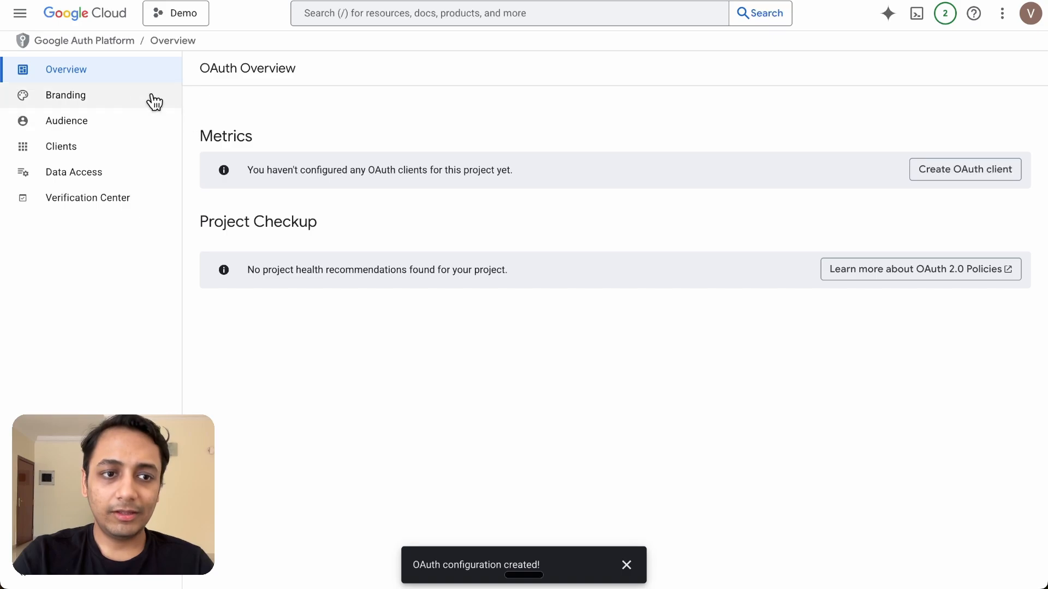
Start a Web application OAuth client named Web client 1 with an empty redirect URI entry
{"action": "left_click", "coordinate": [99, 148]}
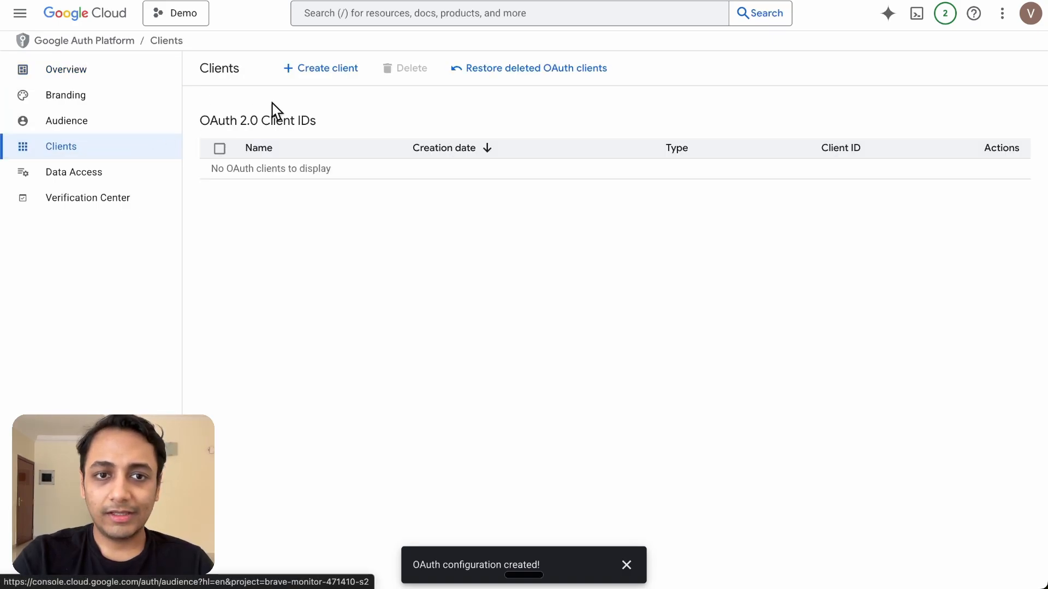
{"action": "left_click", "coordinate": [322, 75]}
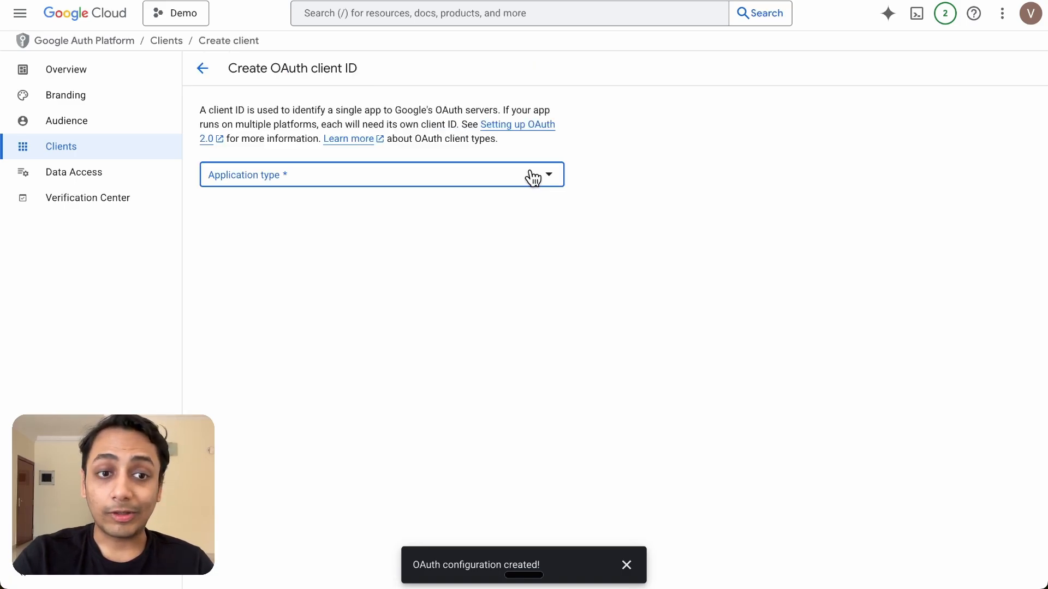
{"action": "left_click", "coordinate": [533, 177]}
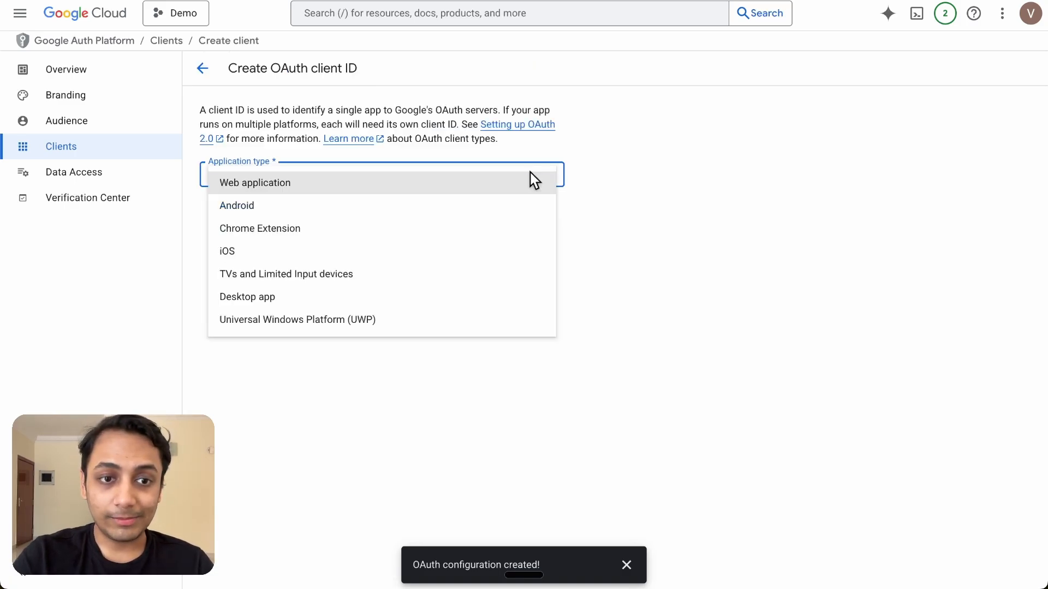
{"action": "left_click", "coordinate": [505, 187]}
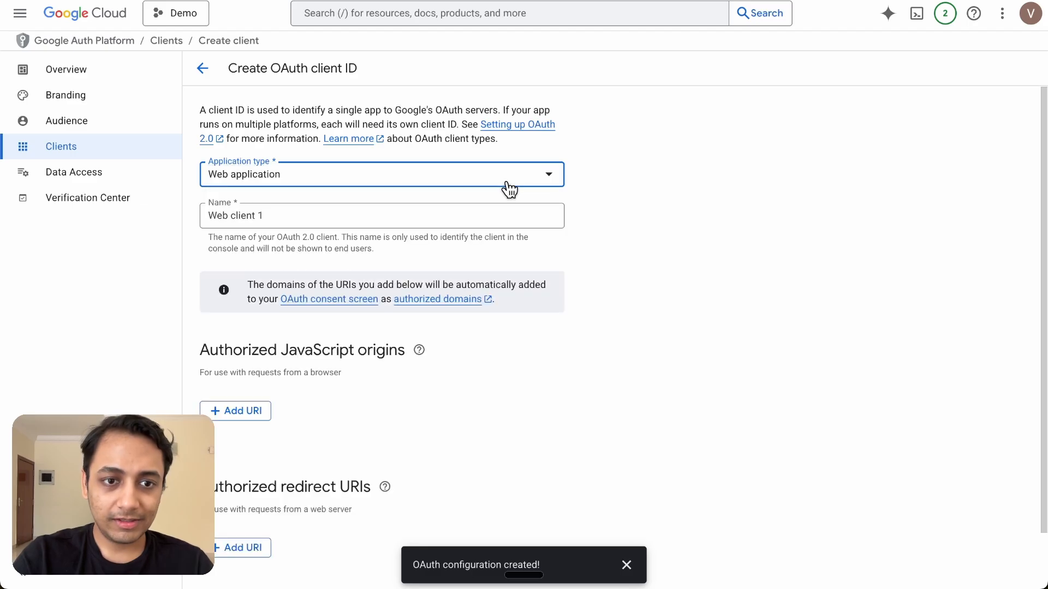
{"action": "left_click", "coordinate": [323, 215]}
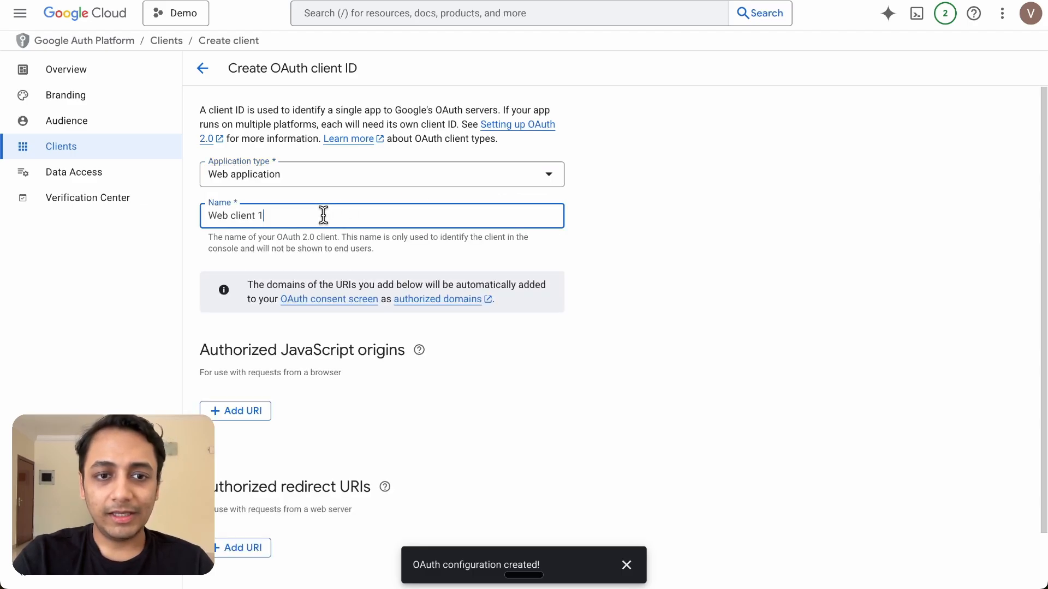
{"action": "scroll", "coordinate": [323, 214], "scroll_direction": "down", "scroll_amount": 1}
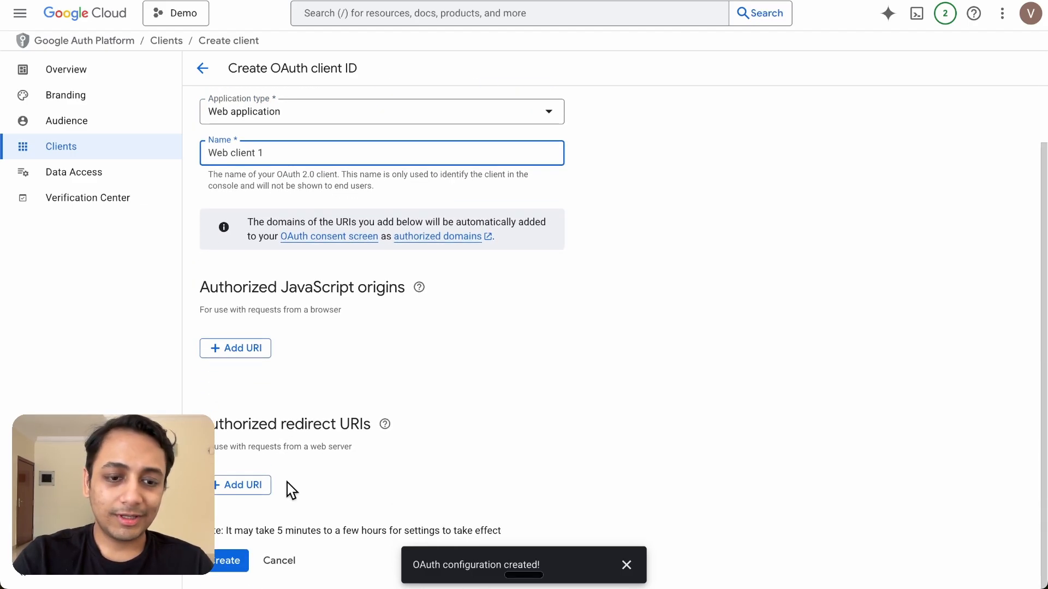
{"action": "left_click", "coordinate": [252, 485]}
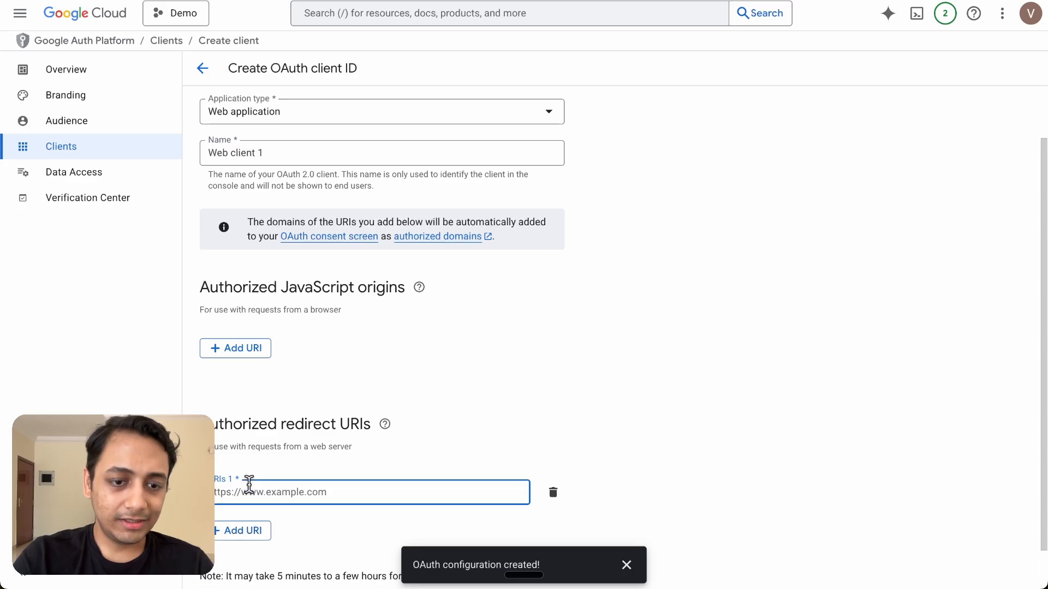
Use n8n's OAuth redirect URL as the redirect URI, create the client and copy its ID
{"action": "key", "text": "ctrl+shift+Tab"}
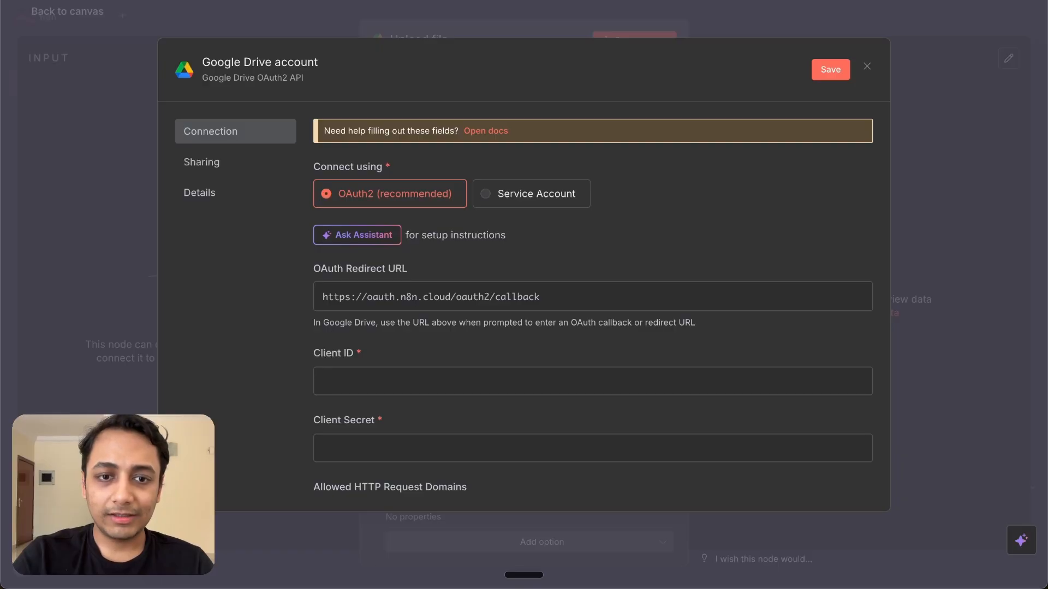
{"action": "left_click", "coordinate": [855, 295]}
{"action": "key", "text": "ctrl+Tab"}
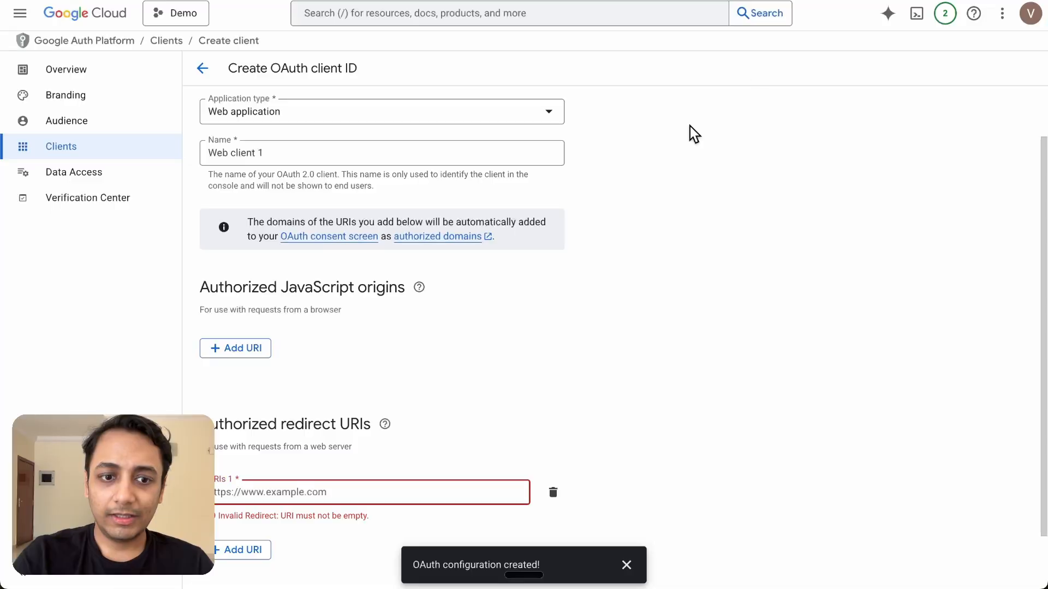
{"action": "left_click", "coordinate": [365, 488]}
{"action": "key", "text": "ctrl+v"}
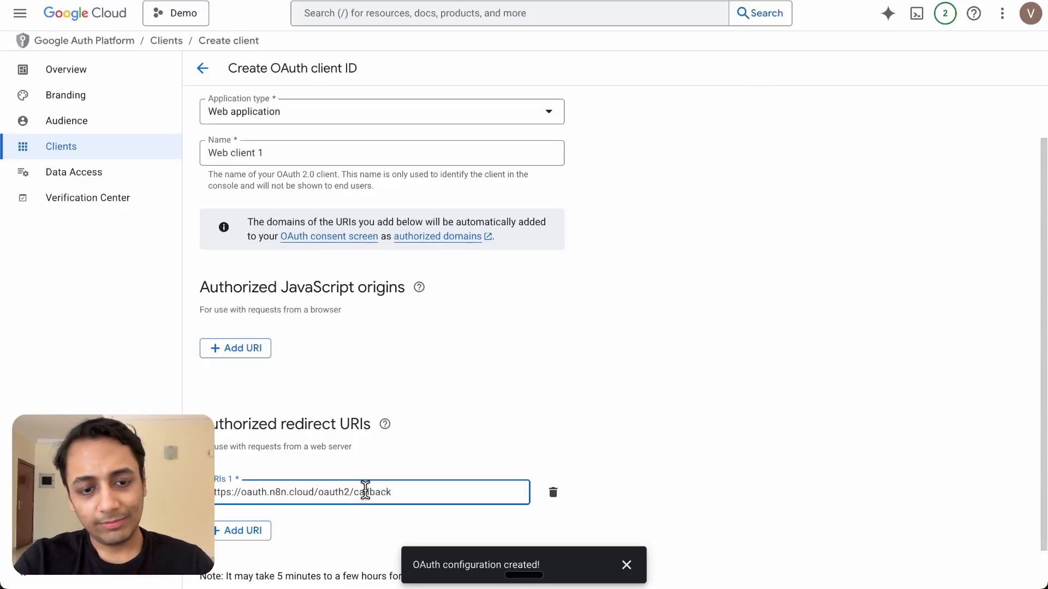
{"action": "scroll", "coordinate": [364, 490], "scroll_direction": "down", "scroll_amount": 1}
{"action": "left_click", "coordinate": [223, 562]}
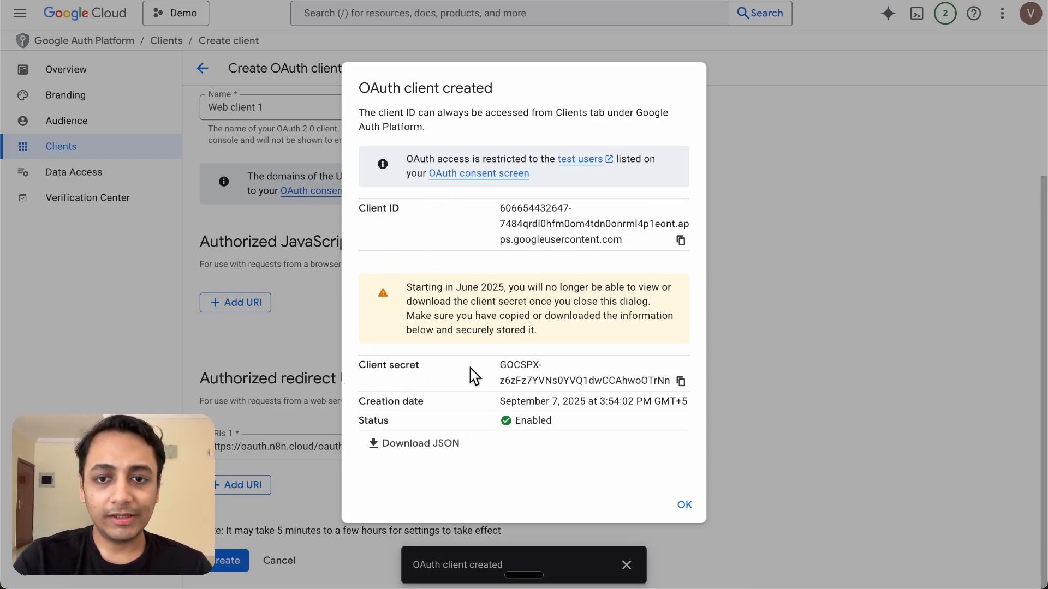
{"action": "left_click", "coordinate": [681, 243]}
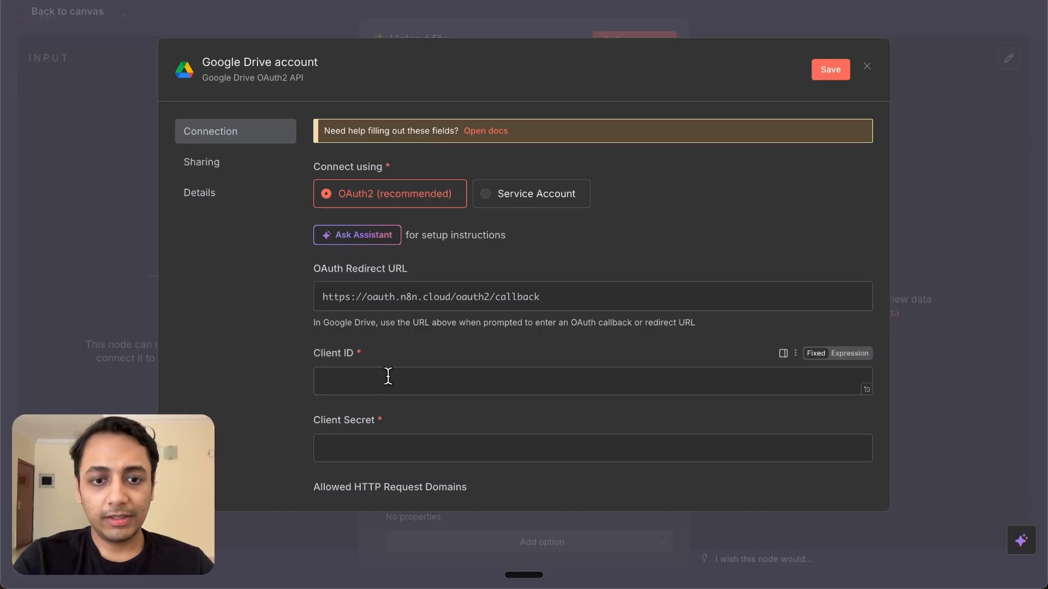
Paste the client ID and client secret into n8n's Google Drive credential and save it
{"action": "left_click", "coordinate": [385, 381]}
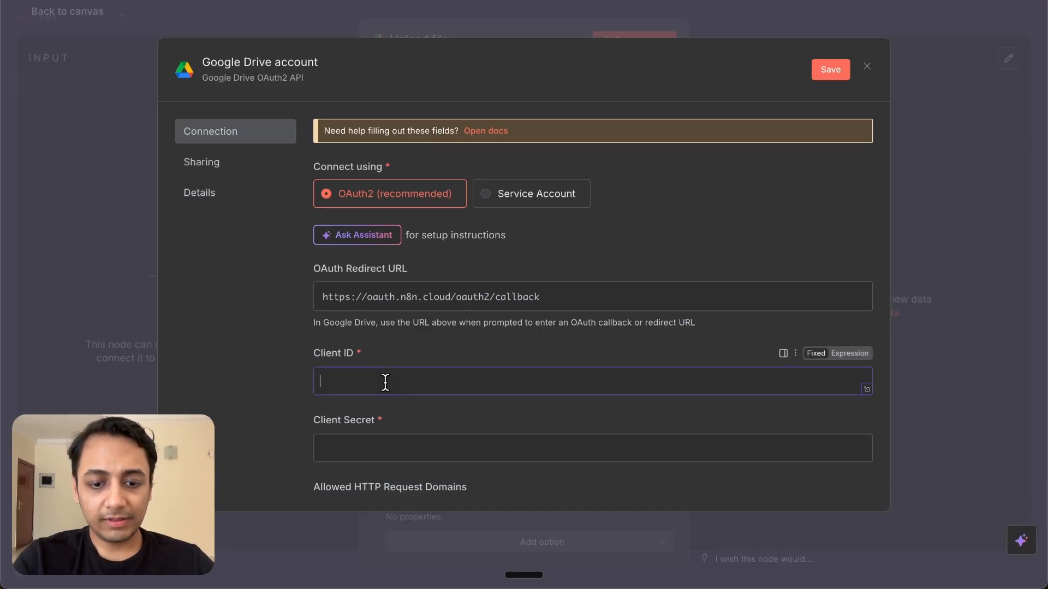
{"action": "key", "text": "ctrl+v"}
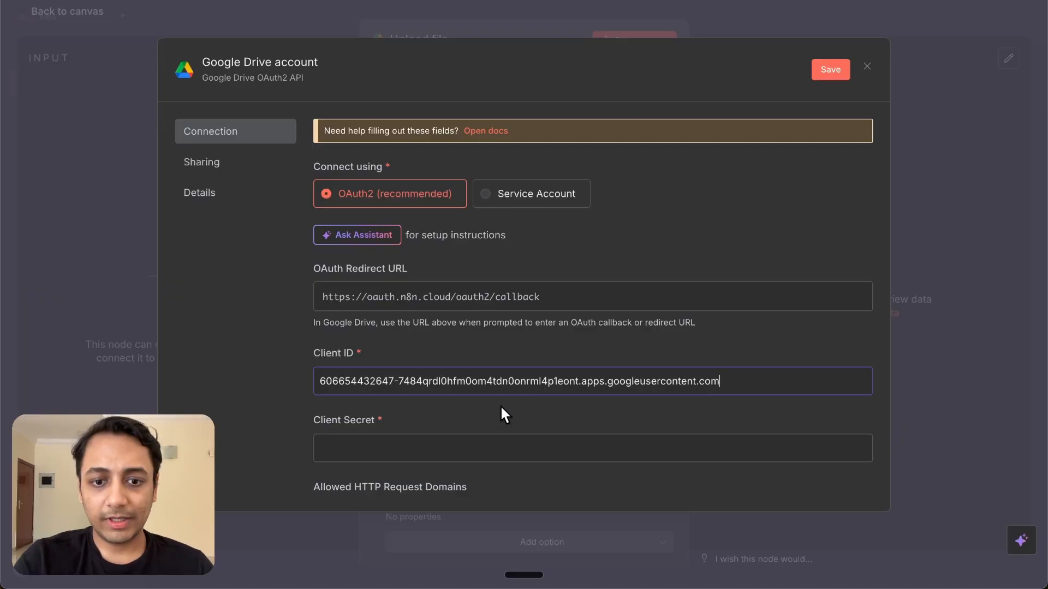
{"action": "left_click", "coordinate": [463, 451]}
{"action": "key", "text": "ctrl+v"}
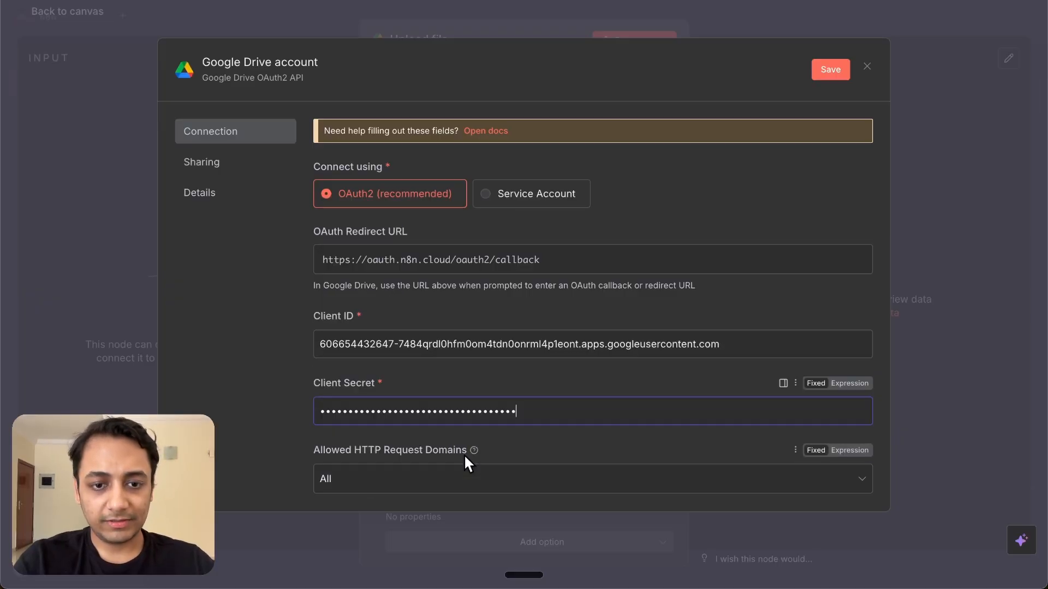
{"action": "left_click", "coordinate": [827, 69]}
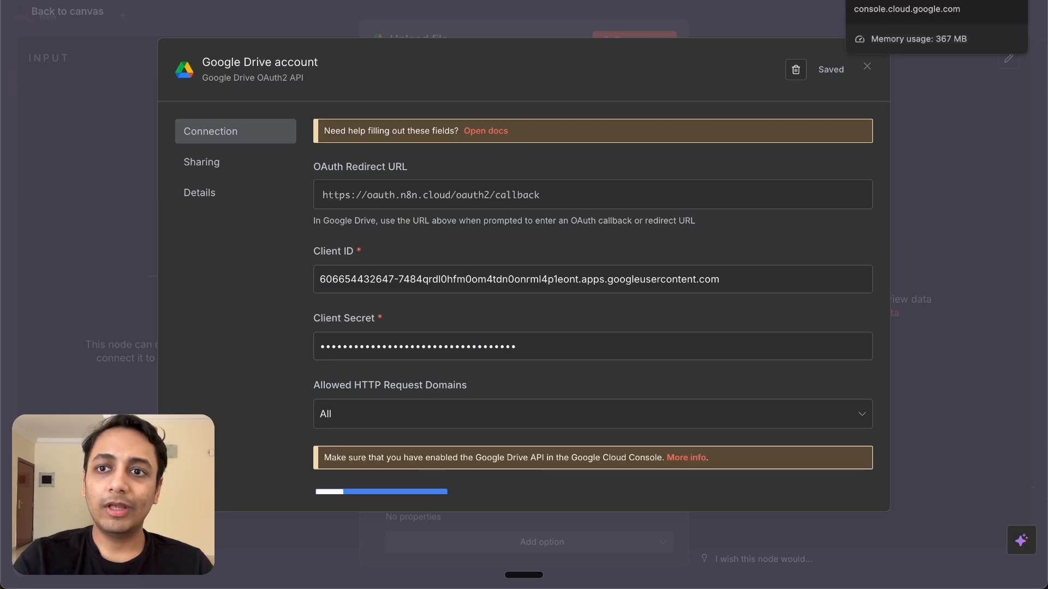
{"action": "left_click", "coordinate": [905, 1]}
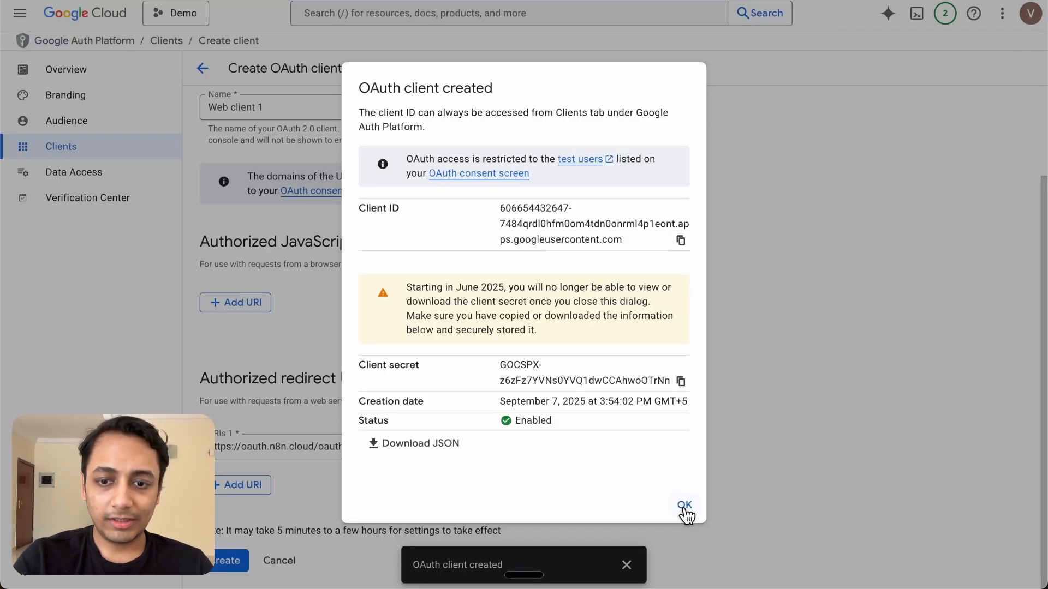
Find the Google Drive API in the API Library and enable it
{"action": "left_click", "coordinate": [683, 504]}
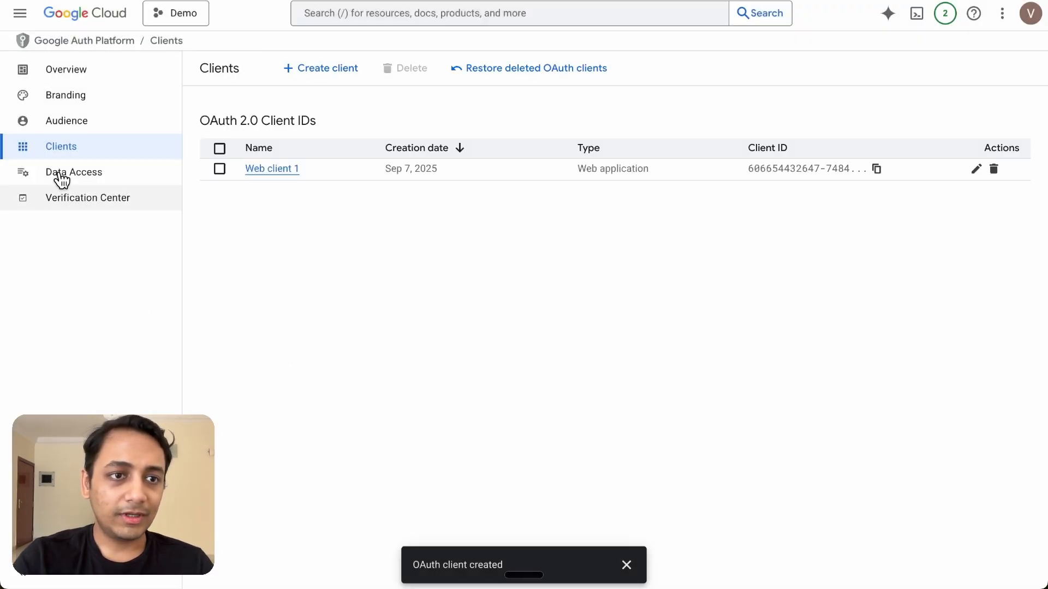
{"action": "left_click", "coordinate": [21, 14]}
{"action": "mouse_move", "coordinate": [98, 220]}
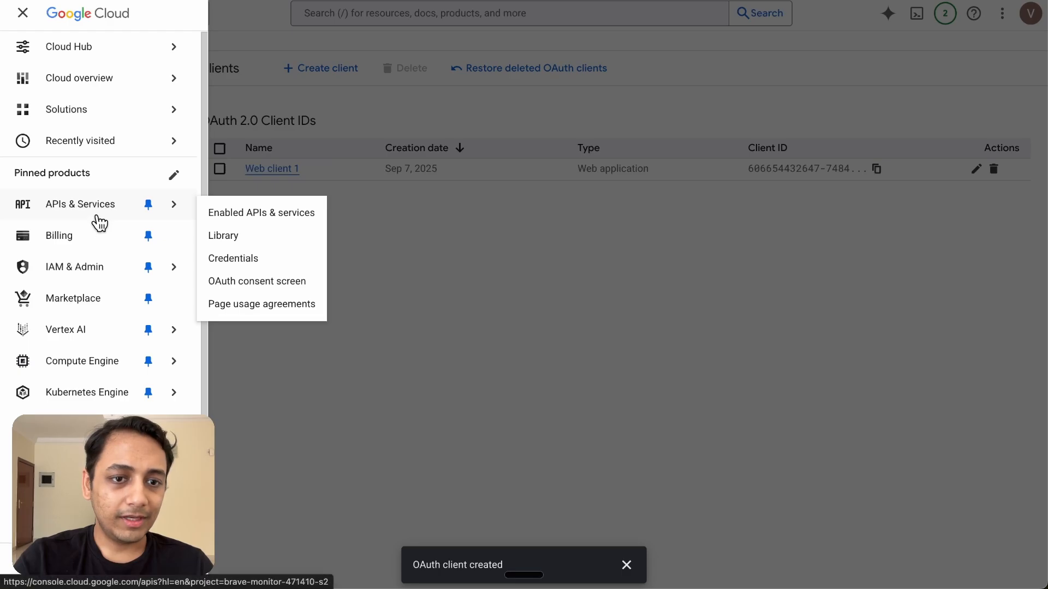
{"action": "left_click", "coordinate": [250, 215]}
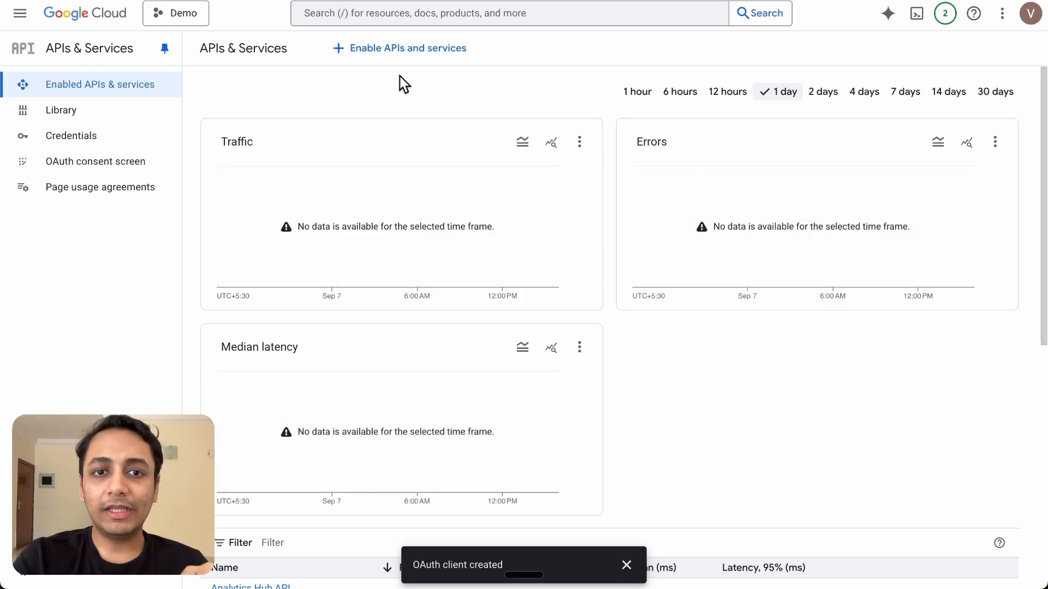
{"action": "left_click", "coordinate": [385, 50]}
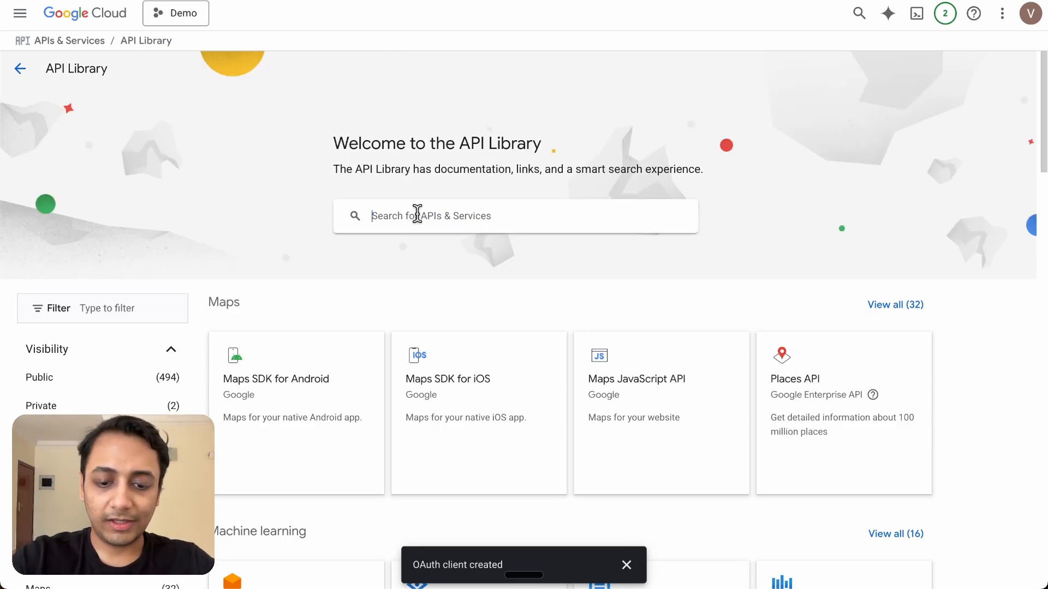
{"action": "type", "text": "go"}
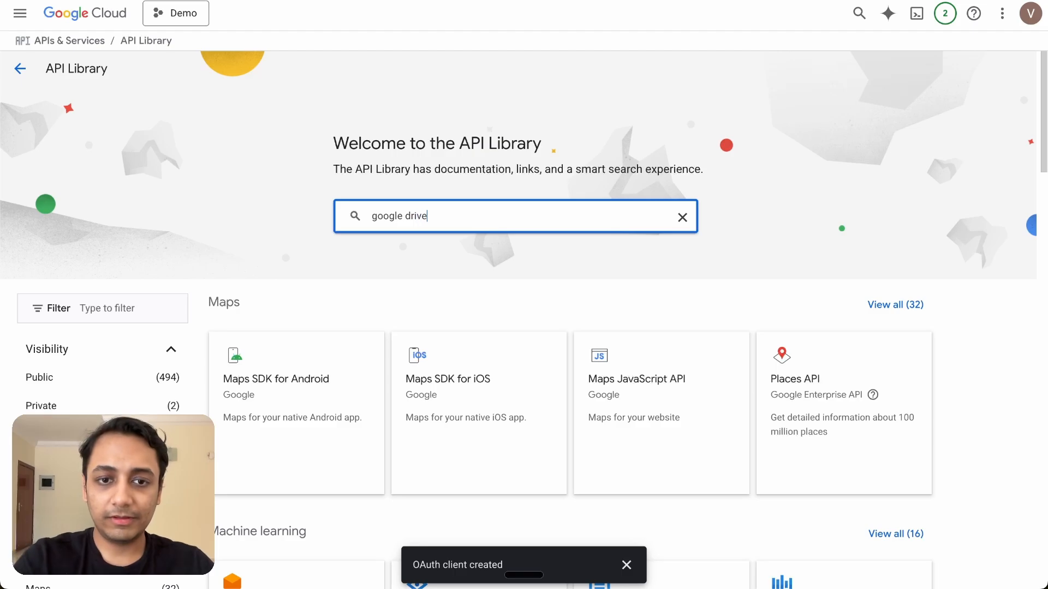
{"action": "type", "text": "ogle drive"}
{"action": "key", "text": "Return"}
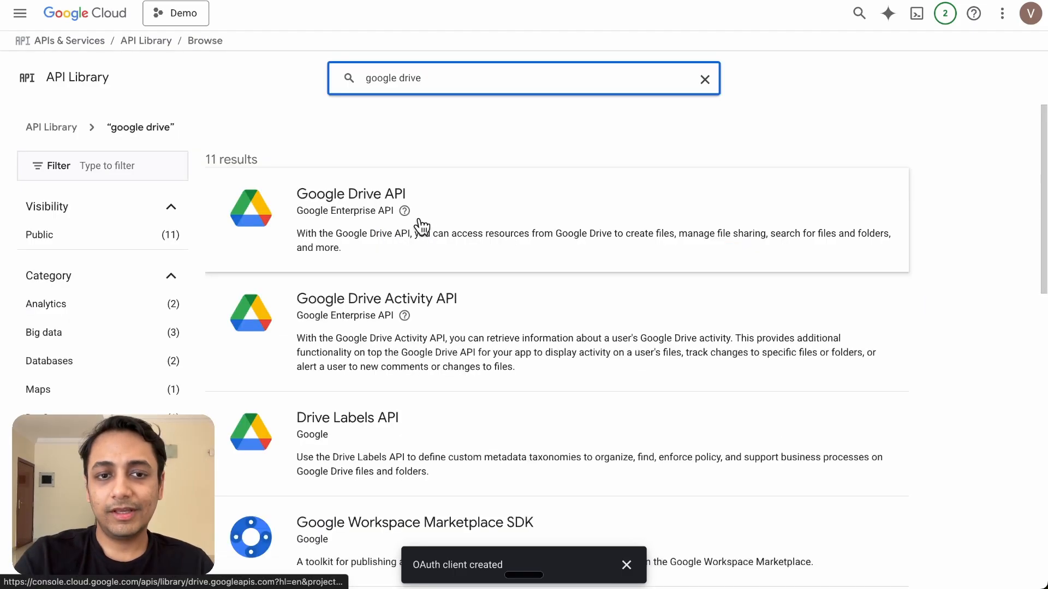
{"action": "left_click", "coordinate": [332, 217]}
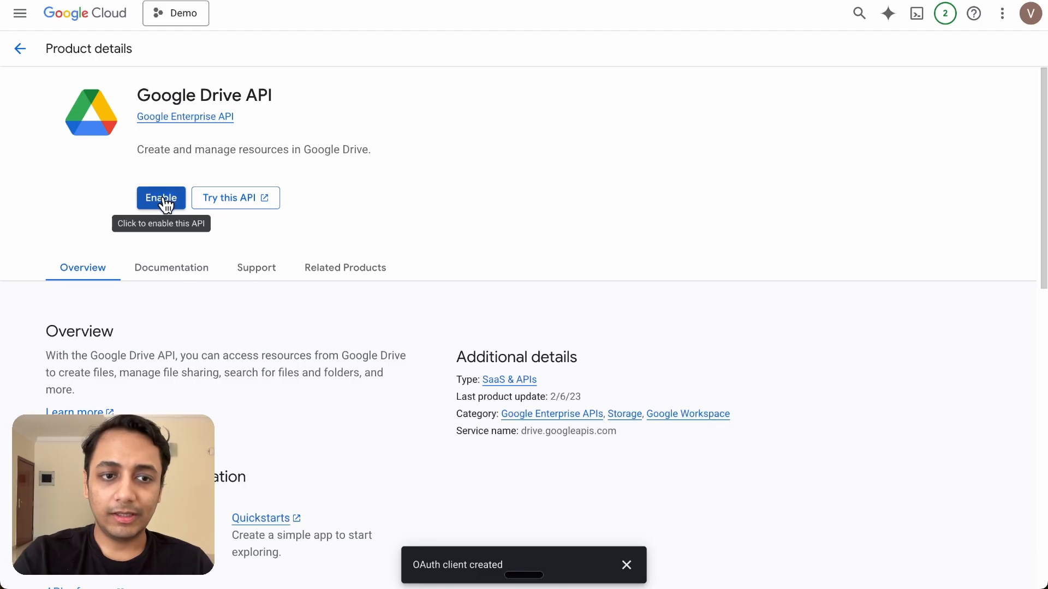
{"action": "left_click", "coordinate": [163, 201]}
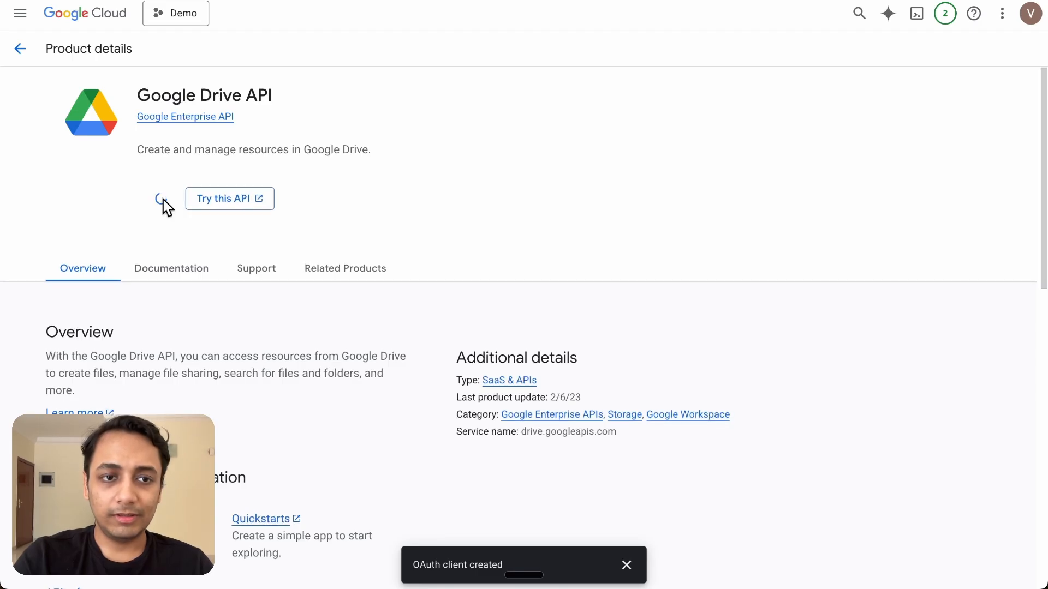
Search the library for gmail and enable the Gmail API
{"action": "left_click", "coordinate": [22, 52]}
{"action": "triple_click", "coordinate": [441, 98]}
{"action": "type", "text": "gmail"}
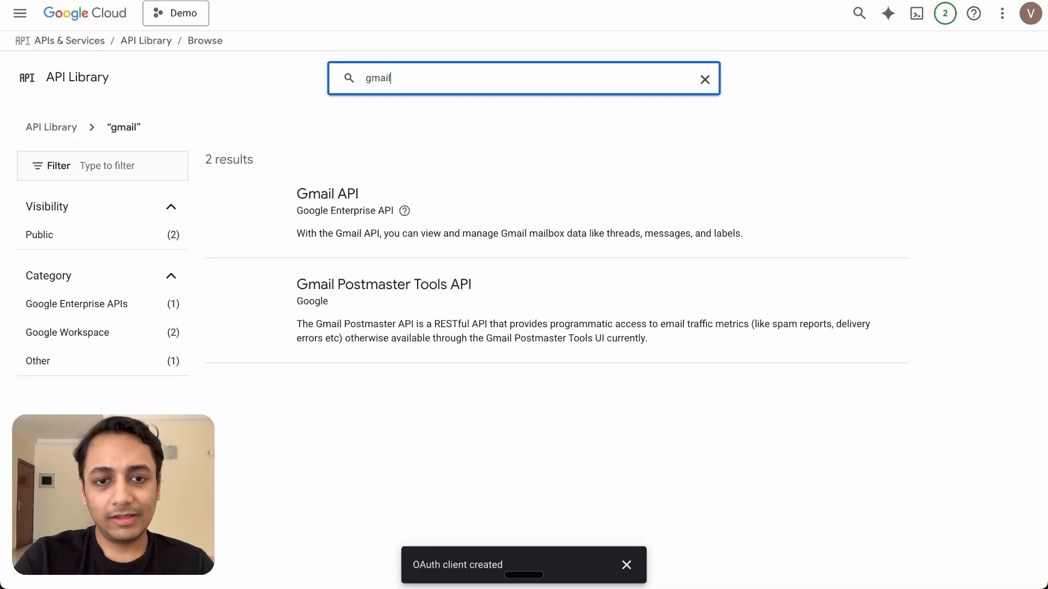
{"action": "left_click", "coordinate": [342, 209]}
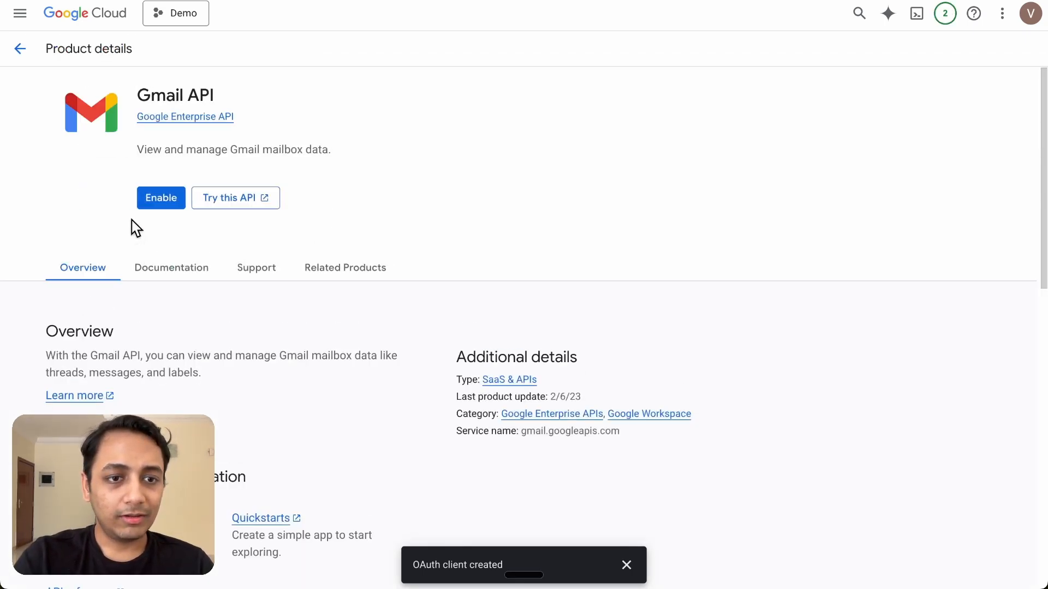
{"action": "left_click", "coordinate": [159, 203]}
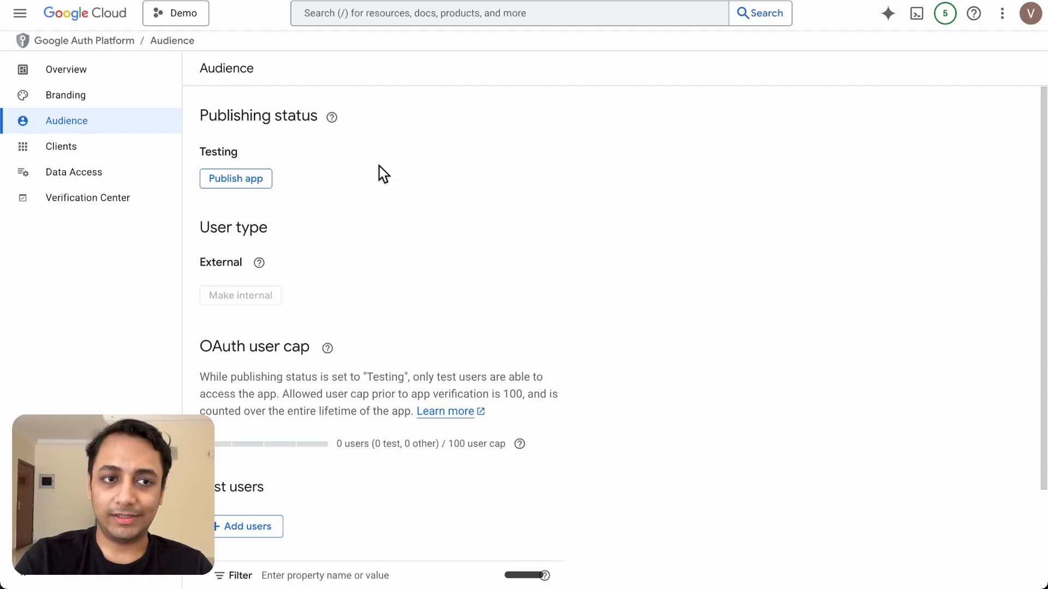
Add the account's e-mail address as a test user on the OAuth app's Audience page
{"action": "left_click", "coordinate": [18, 15]}
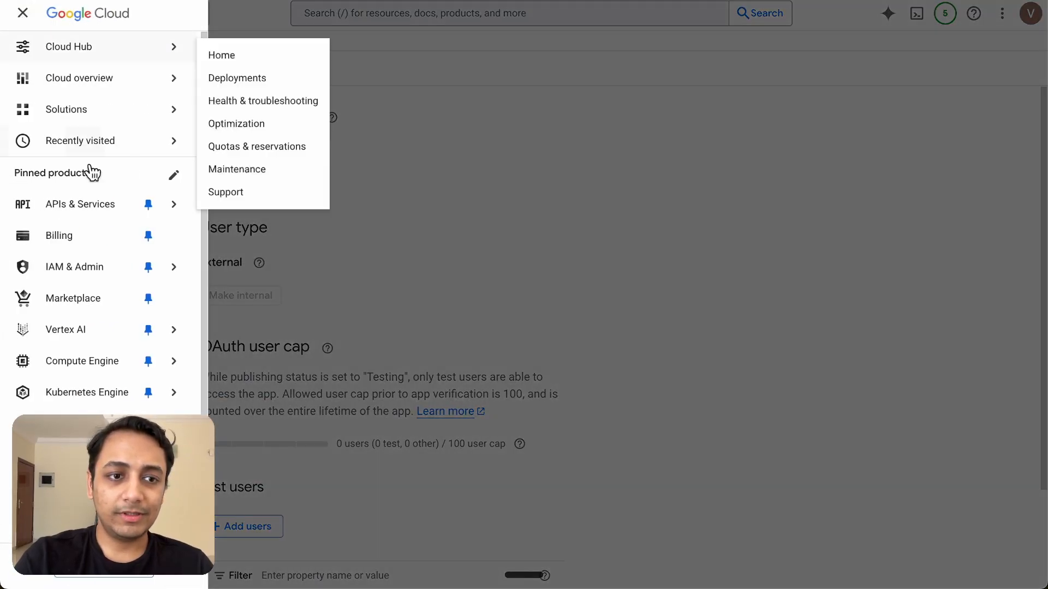
{"action": "mouse_move", "coordinate": [93, 205]}
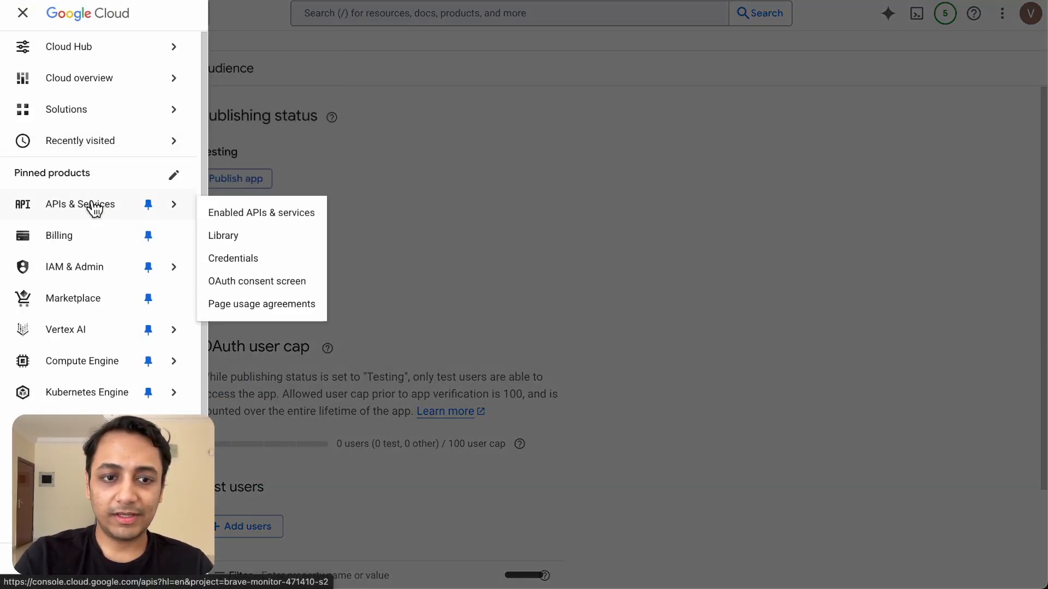
{"action": "left_click", "coordinate": [266, 290]}
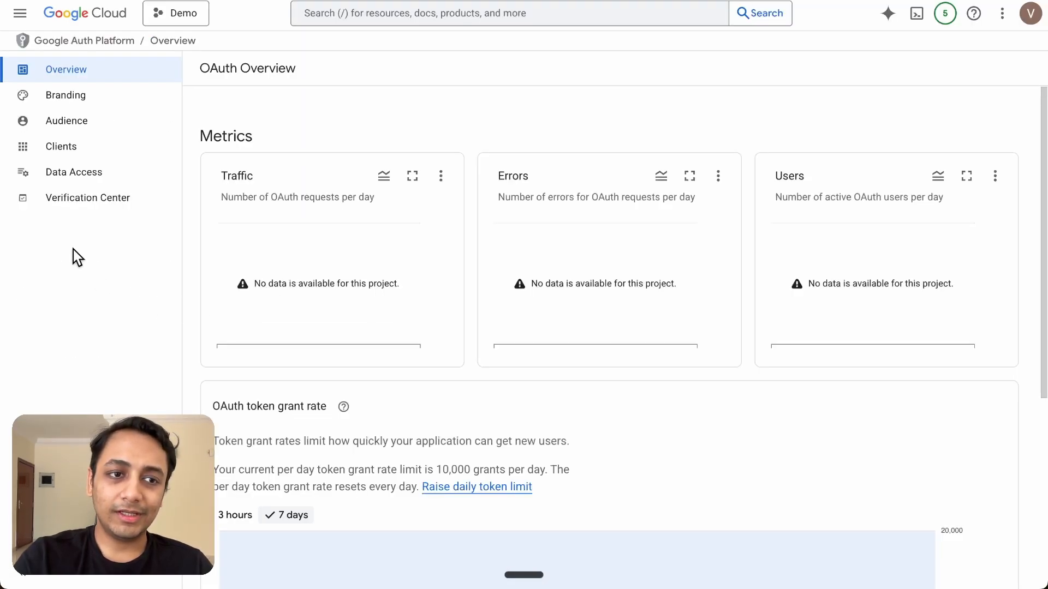
{"action": "left_click", "coordinate": [74, 128]}
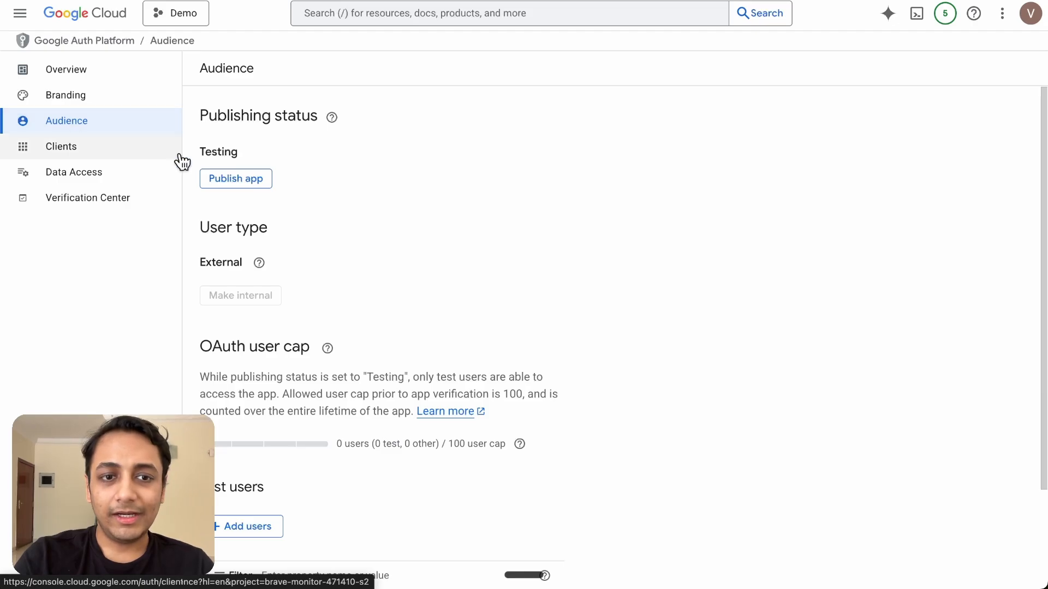
{"action": "scroll", "coordinate": [439, 292], "scroll_direction": "down", "scroll_amount": 3}
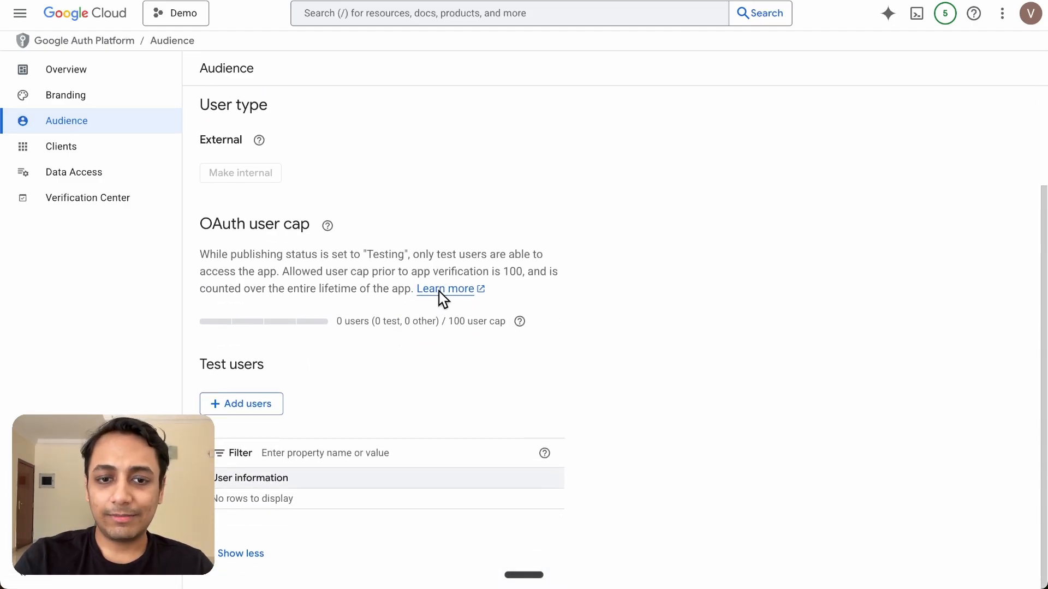
{"action": "left_click", "coordinate": [261, 410]}
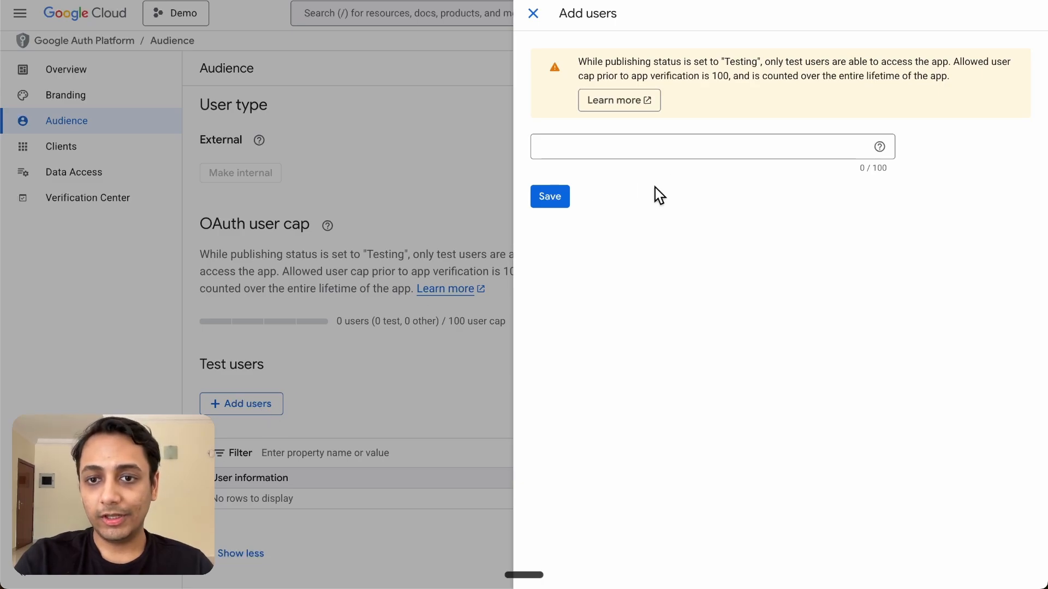
{"action": "left_click", "coordinate": [638, 146]}
{"action": "left_click", "coordinate": [559, 199]}
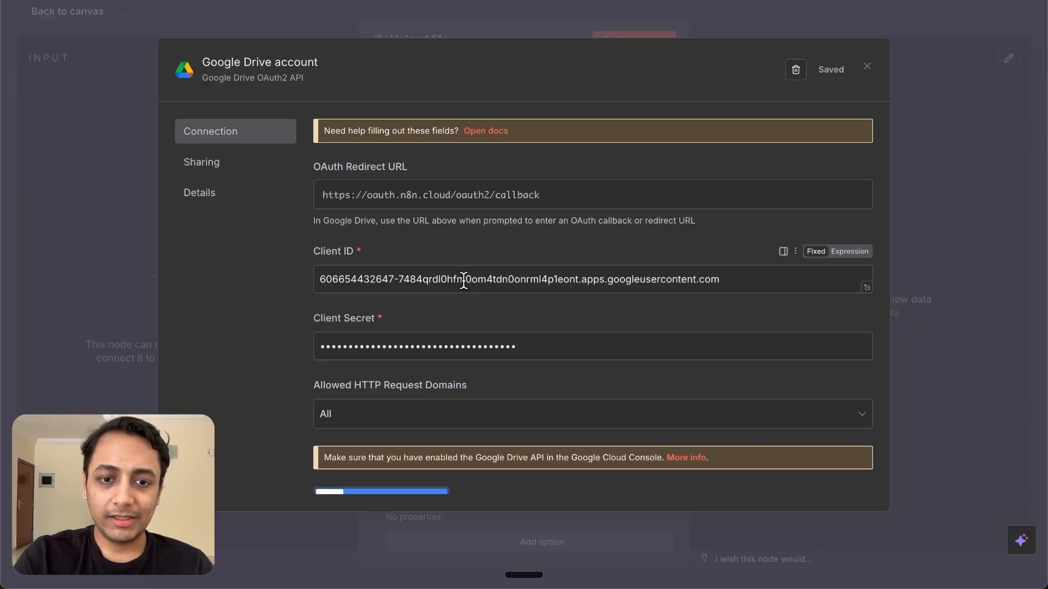
Sign in with Google from the Drive credential, pass the unverified-app warning and allow Drive access
{"action": "scroll", "coordinate": [463, 280], "scroll_direction": "down", "scroll_amount": 5}
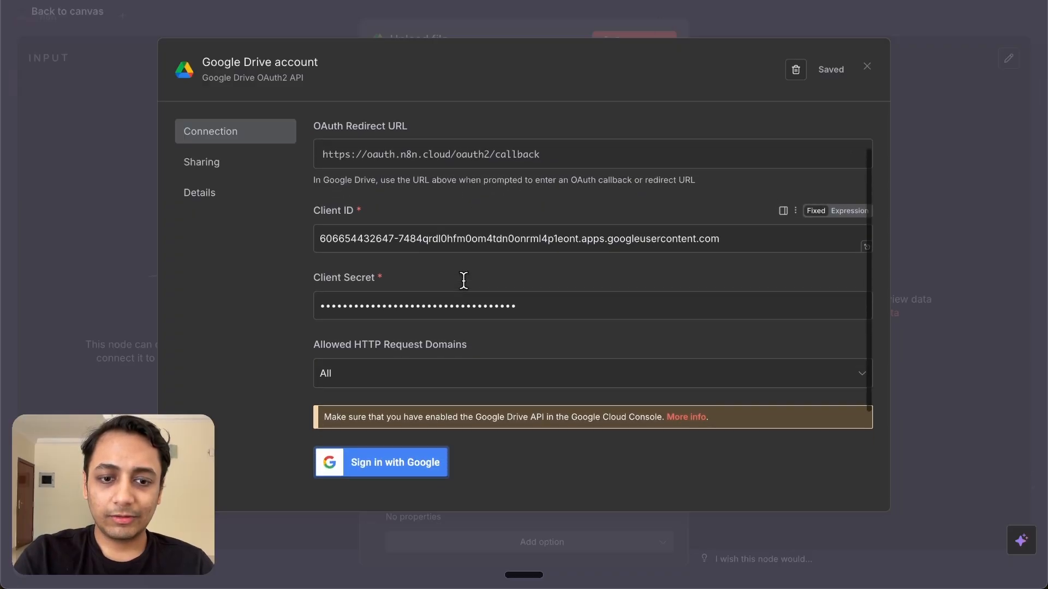
{"action": "left_click", "coordinate": [411, 347]}
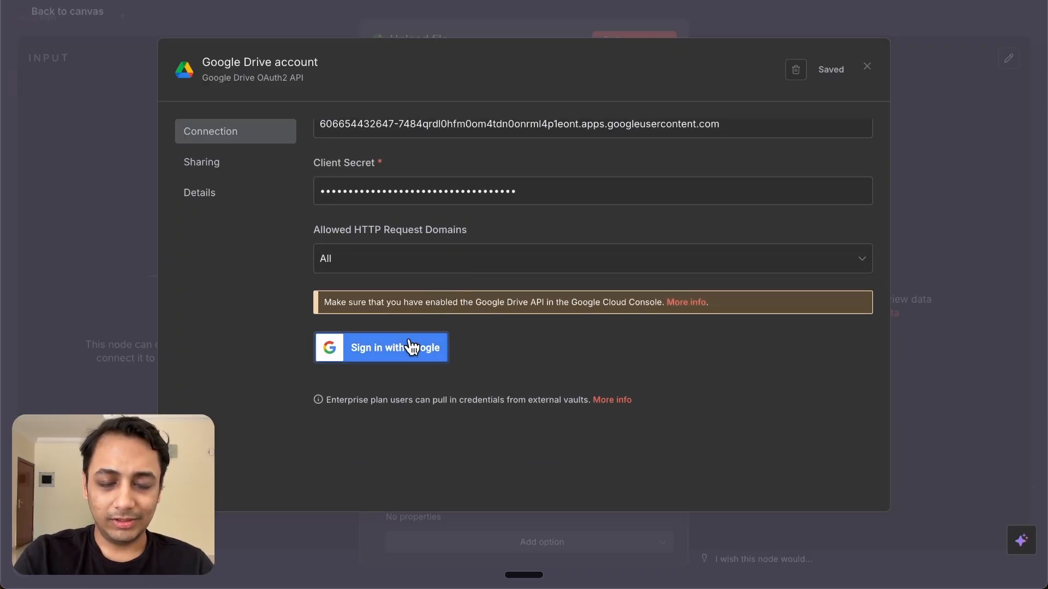
{"action": "left_click", "coordinate": [201, 153]}
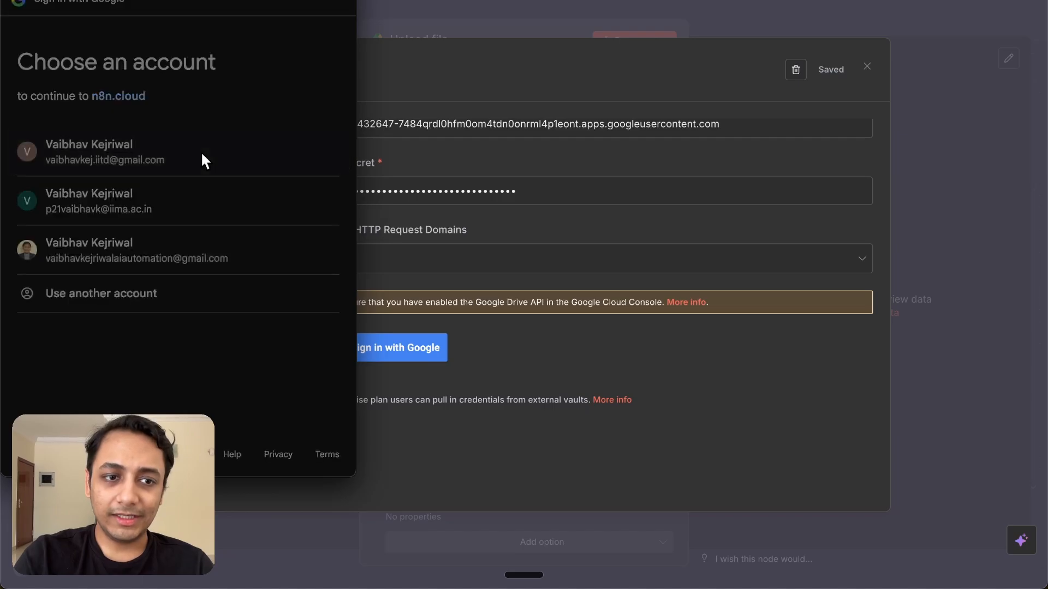
{"action": "left_click", "coordinate": [54, 183]}
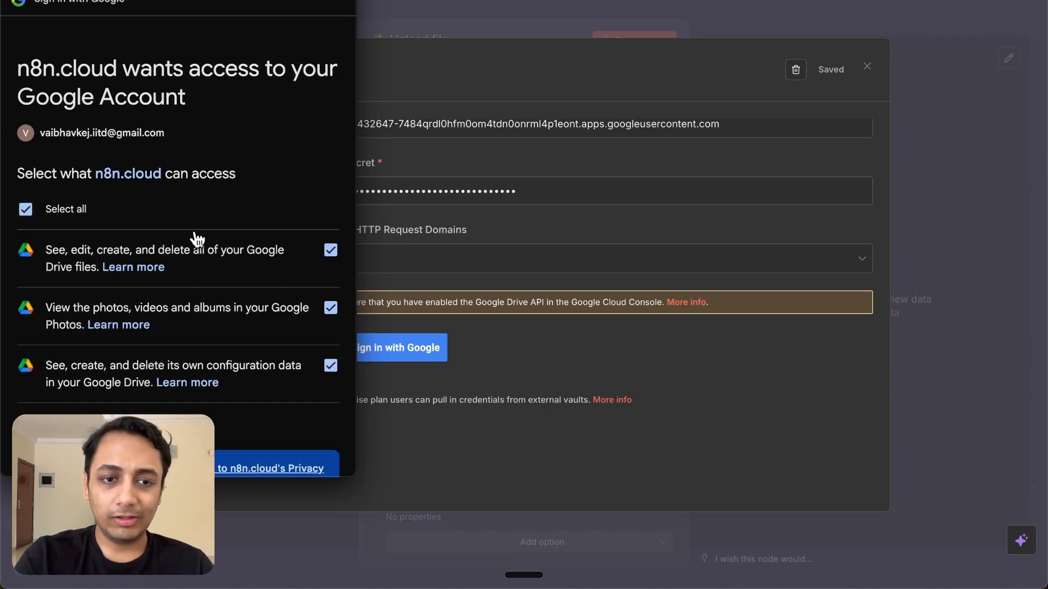
{"action": "scroll", "coordinate": [202, 240], "scroll_direction": "down", "scroll_amount": 5}
{"action": "left_click", "coordinate": [297, 403]}
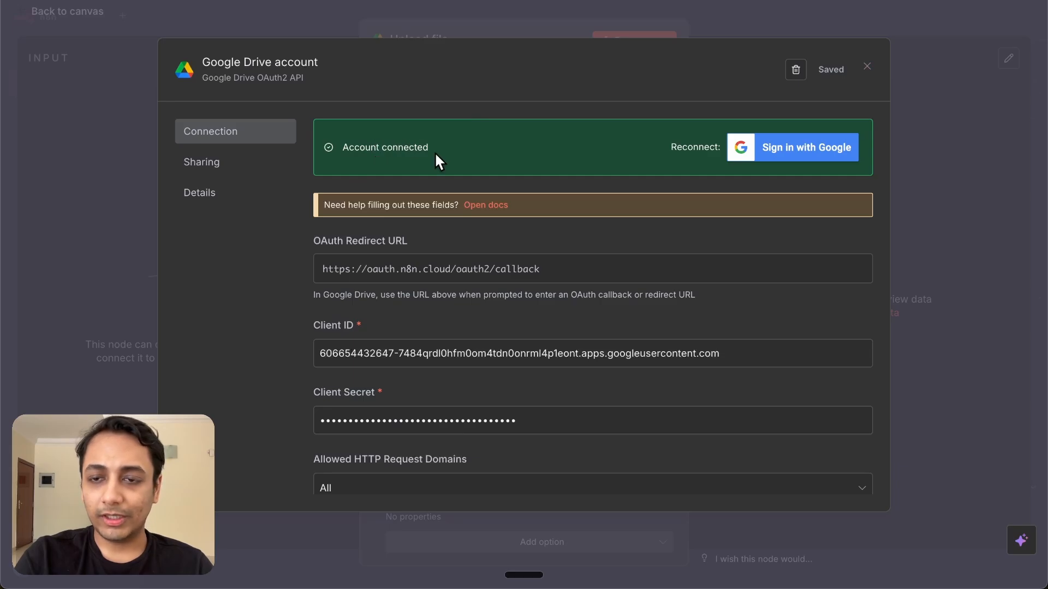
Close the Drive credential and start a new Gmail credential on the Send a message node
{"action": "left_click", "coordinate": [866, 67]}
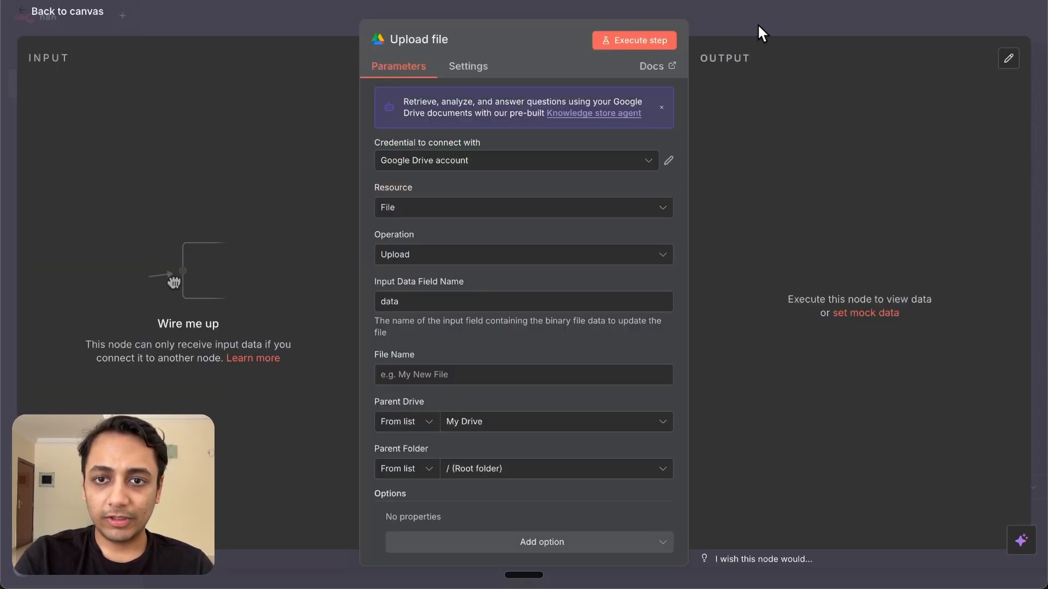
{"action": "left_click", "coordinate": [749, 12]}
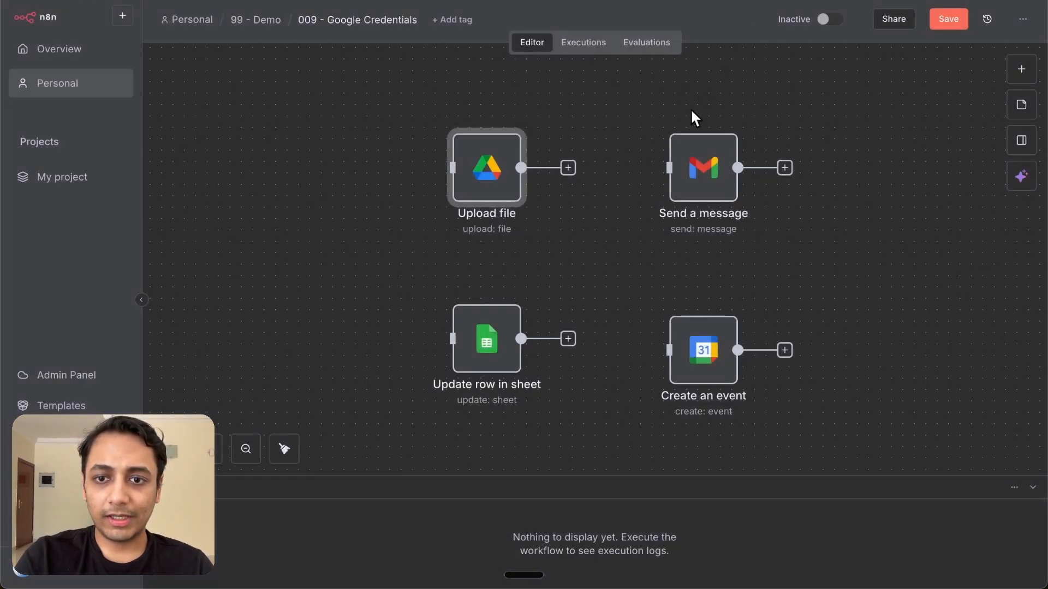
{"action": "double_click", "coordinate": [702, 180]}
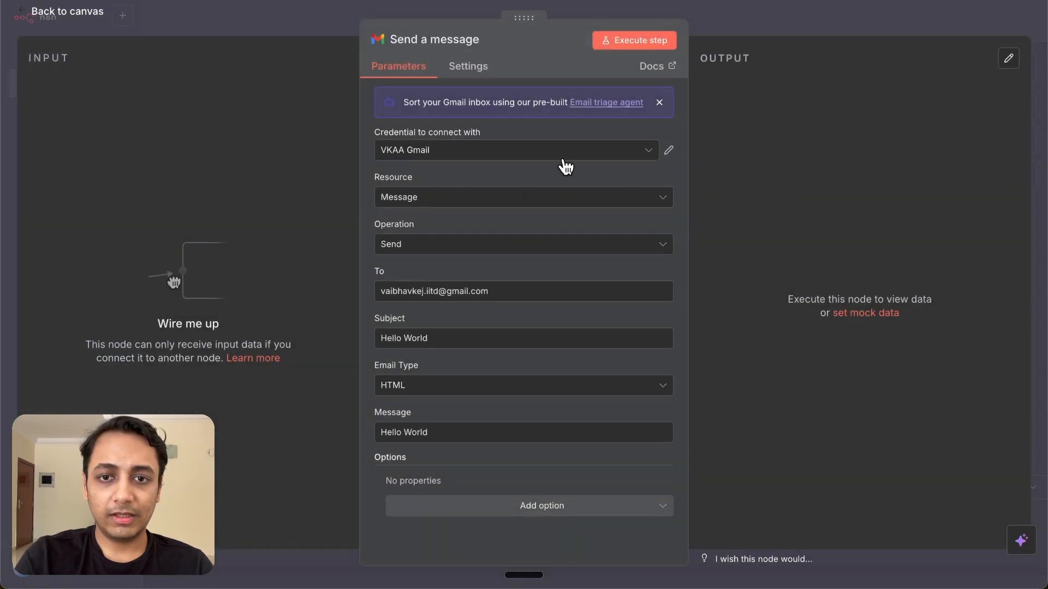
{"action": "left_click", "coordinate": [565, 156]}
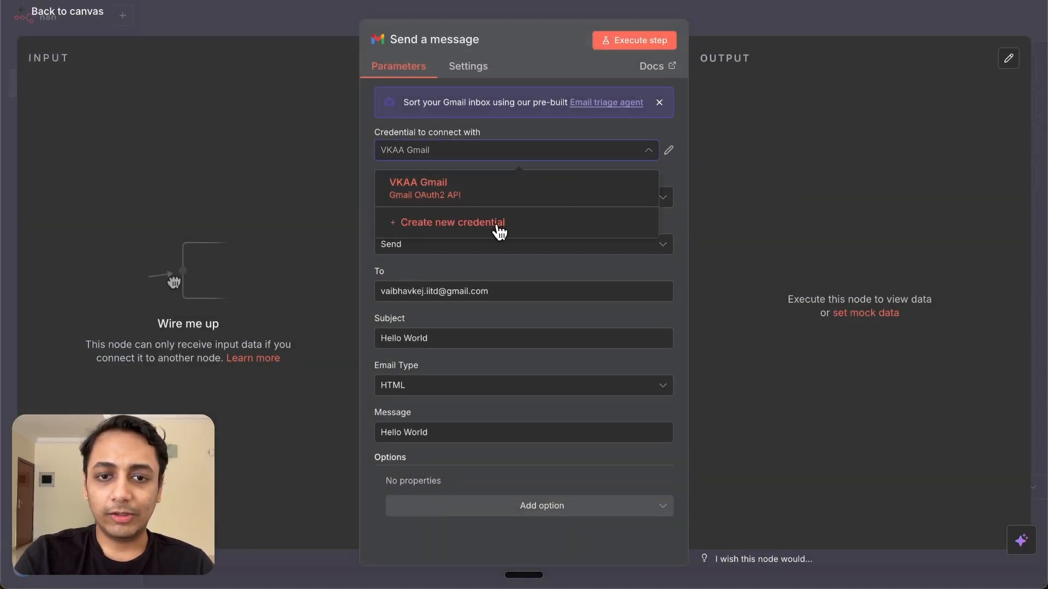
{"action": "left_click", "coordinate": [498, 229]}
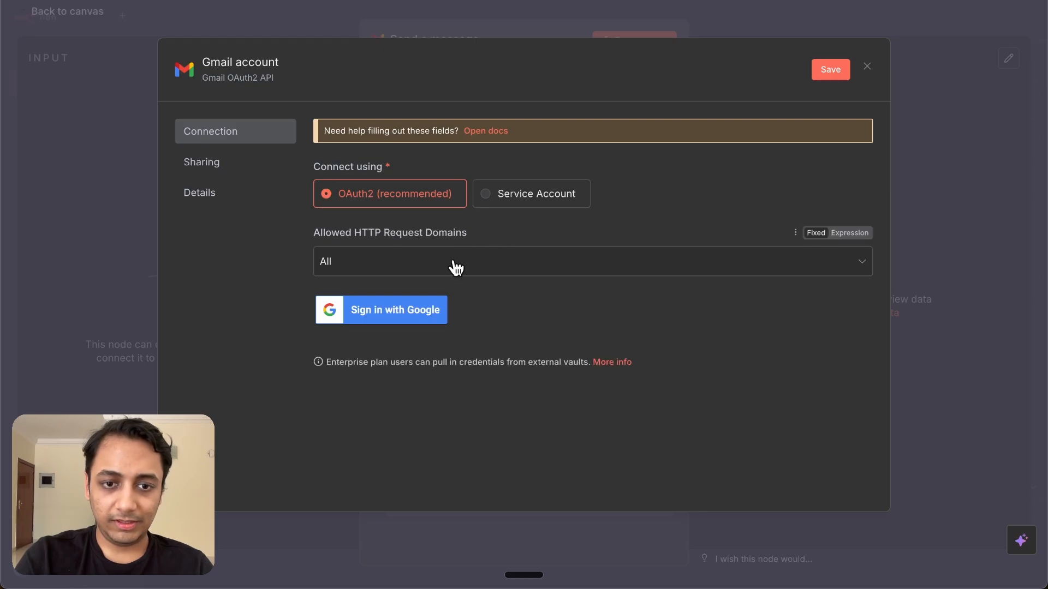
Sign in with the Google account, grant all Gmail permissions, and close the connected credential
{"action": "left_click", "coordinate": [393, 326]}
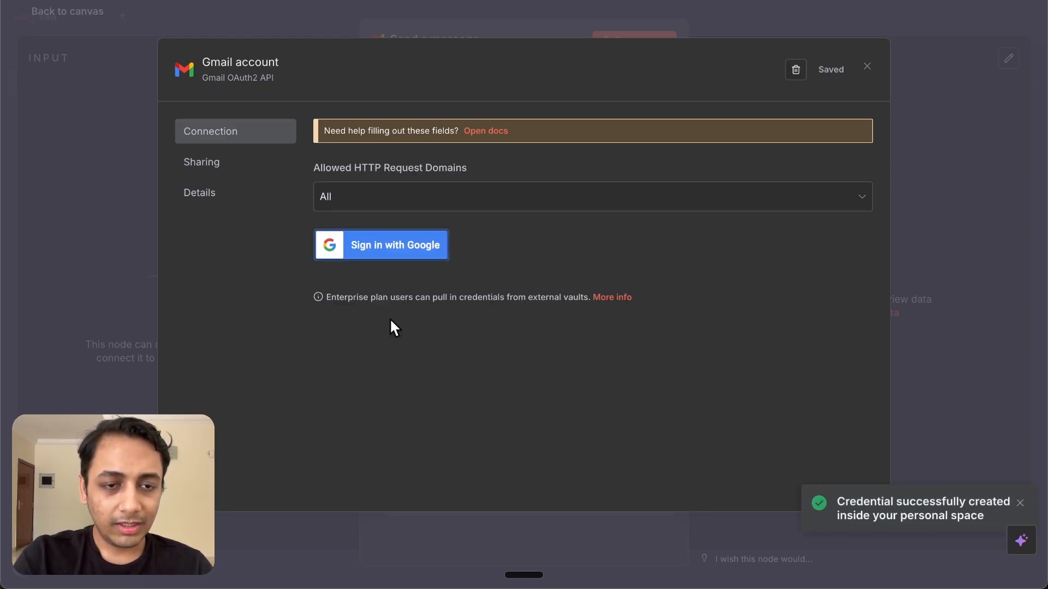
{"action": "left_click", "coordinate": [231, 192]}
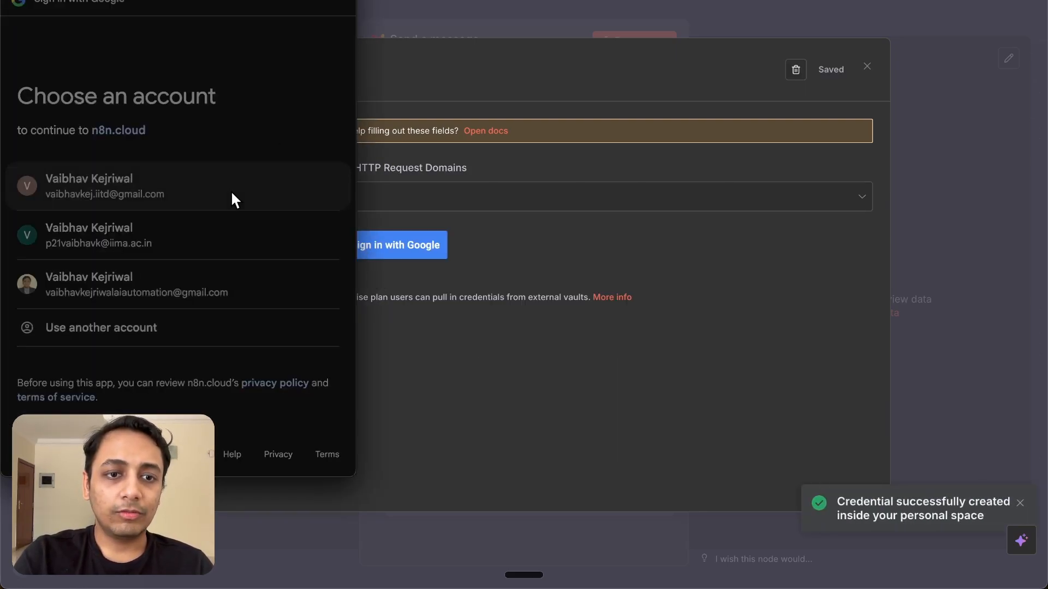
{"action": "scroll", "coordinate": [69, 135], "scroll_direction": "up", "scroll_amount": 3}
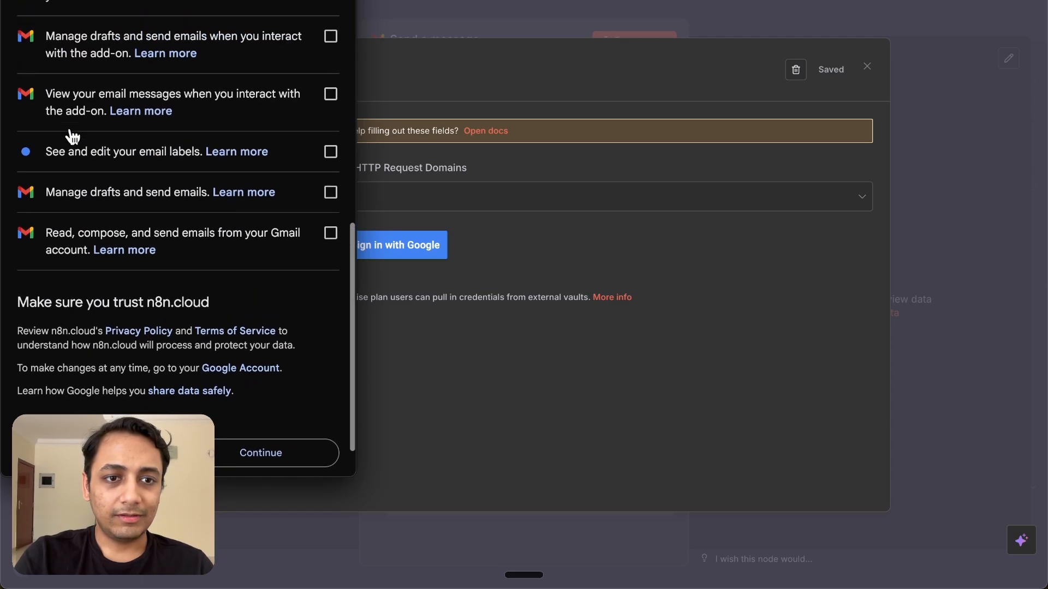
{"action": "left_click", "coordinate": [25, 109]}
{"action": "scroll", "coordinate": [234, 205], "scroll_direction": "down", "scroll_amount": 5}
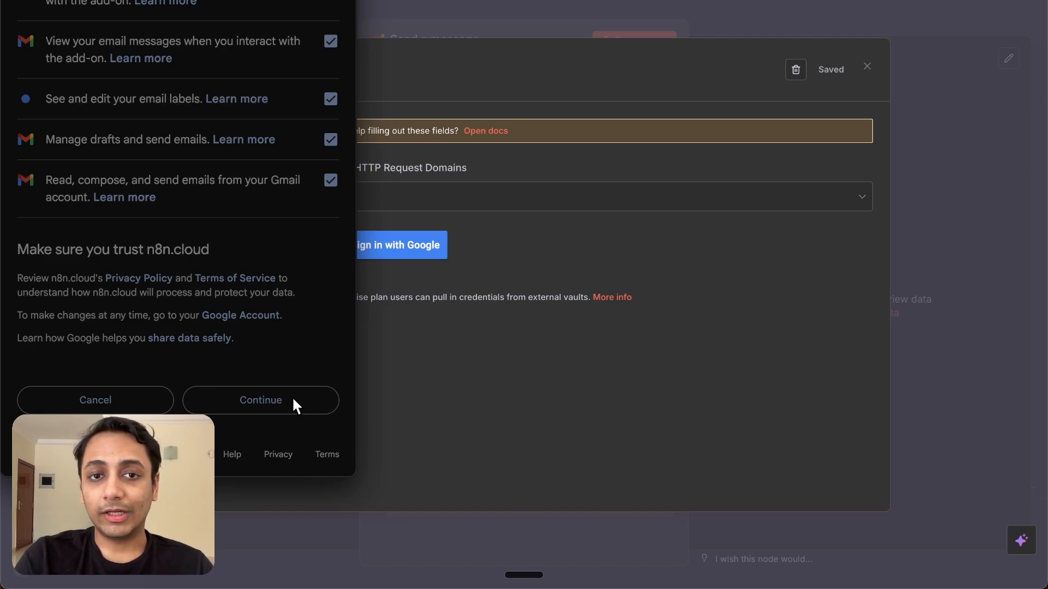
{"action": "left_click", "coordinate": [292, 401]}
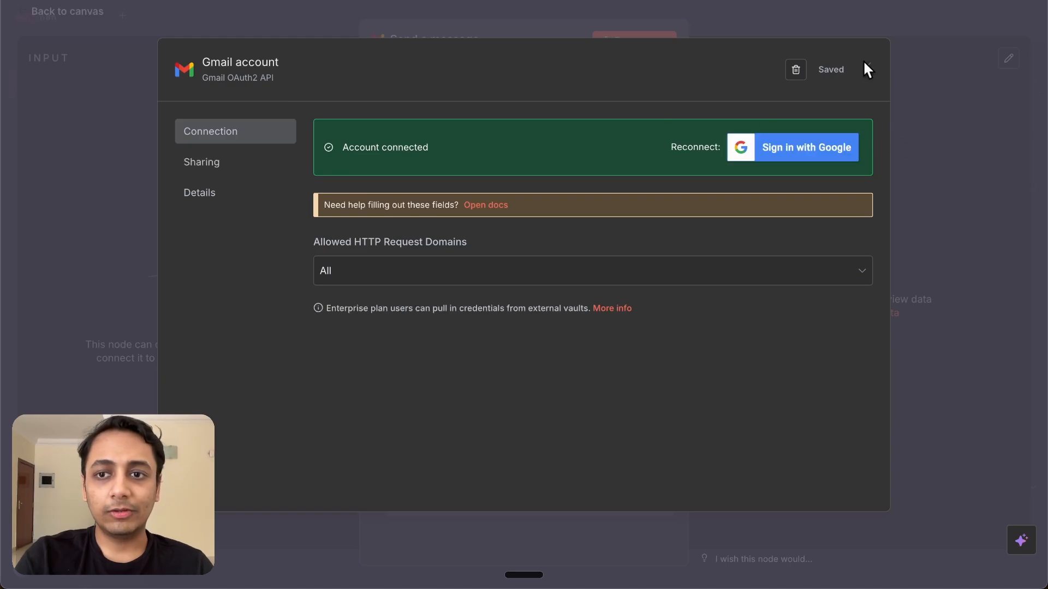
{"action": "left_click", "coordinate": [866, 65]}
{"action": "left_click", "coordinate": [727, 27]}
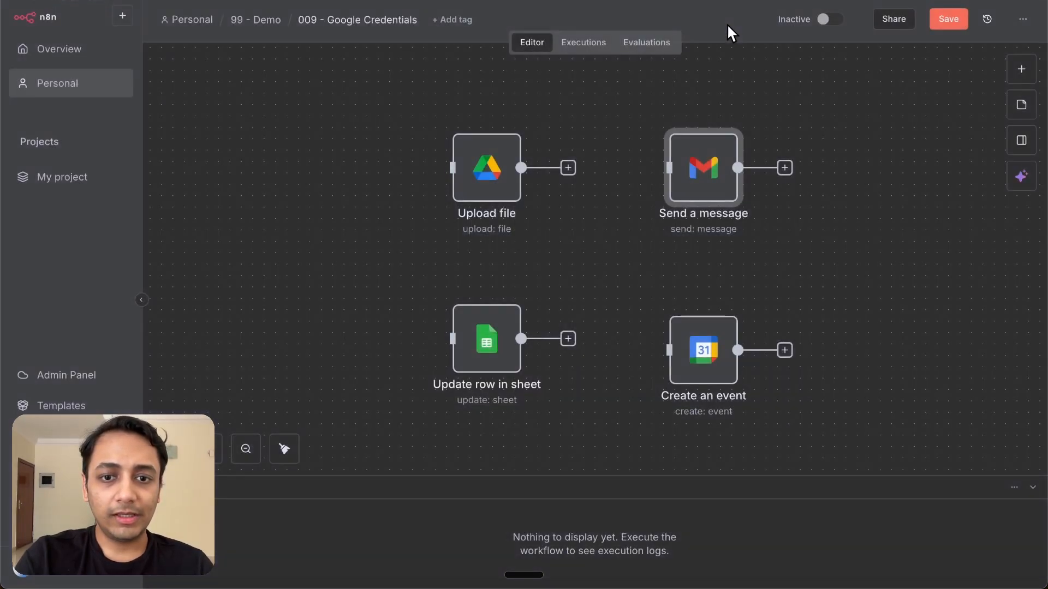